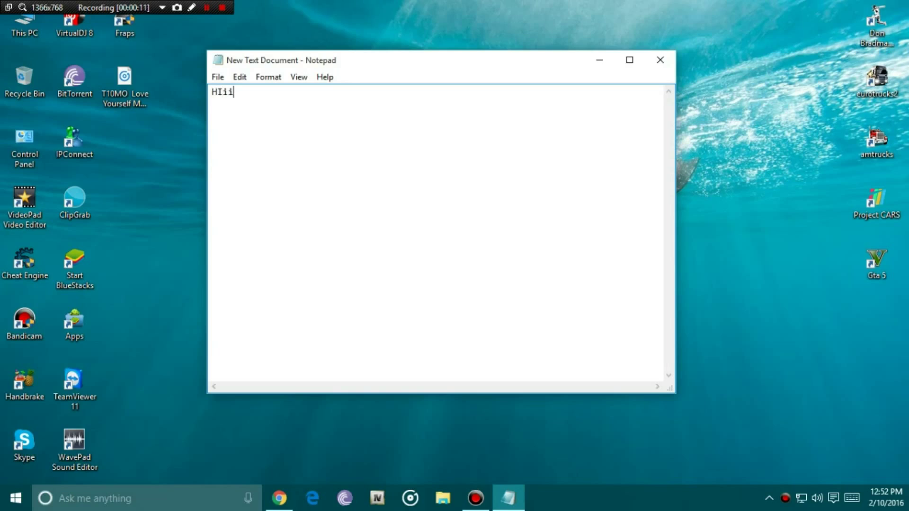
# Continue the greeting with "guys...2day i am going to show ..." and, on a new line, "how to dwnload and instll assassins creed chronicles russia....so follow..me..ok.."
pyautogui.write('guys...2day ia  am going ')
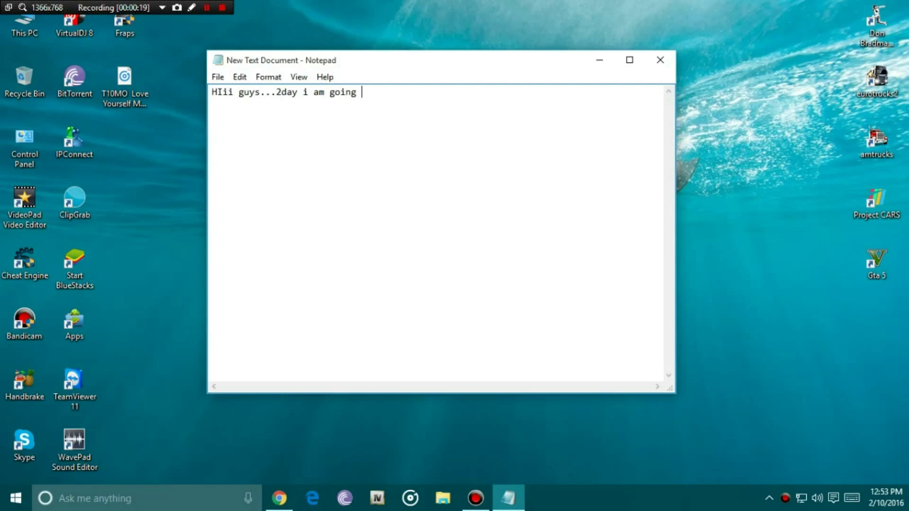
pyautogui.write('to show ')
pyautogui.write('... how to')
pyautogui.write(' dw')
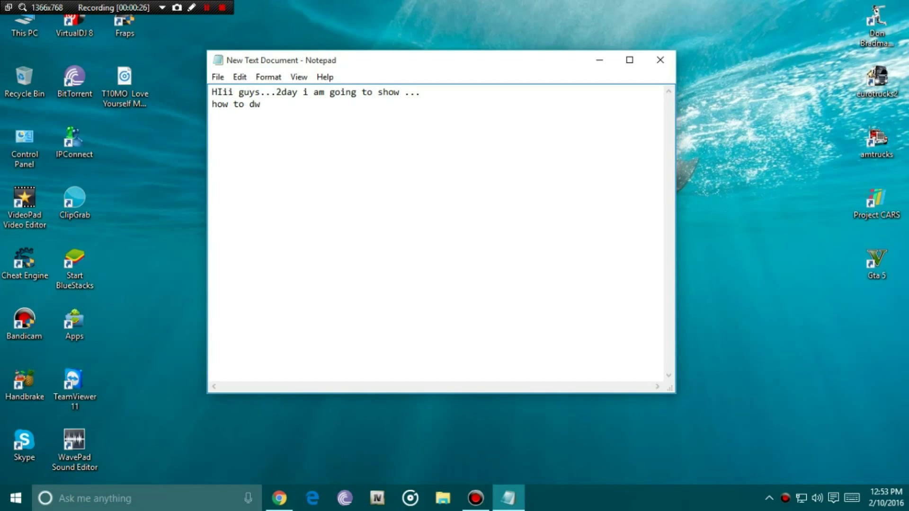
pyautogui.write('nload and instll')
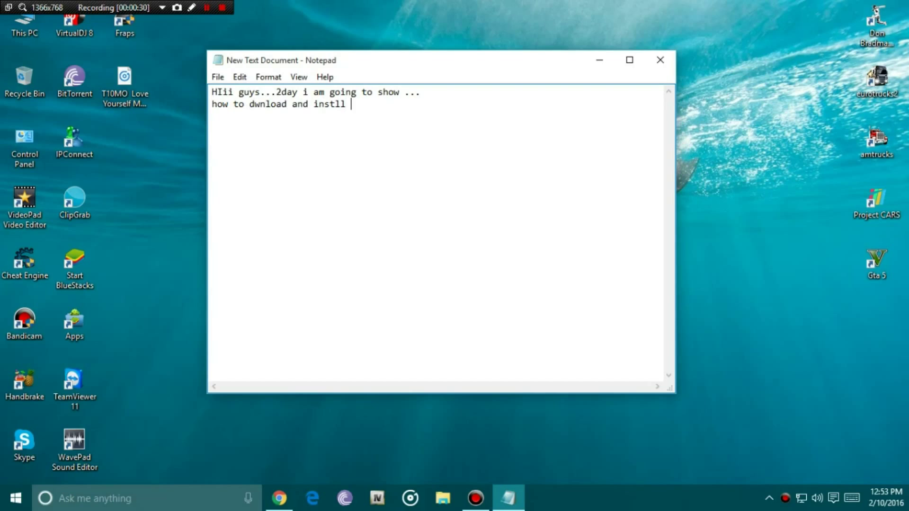
pyautogui.write(' assassins creed chroni')
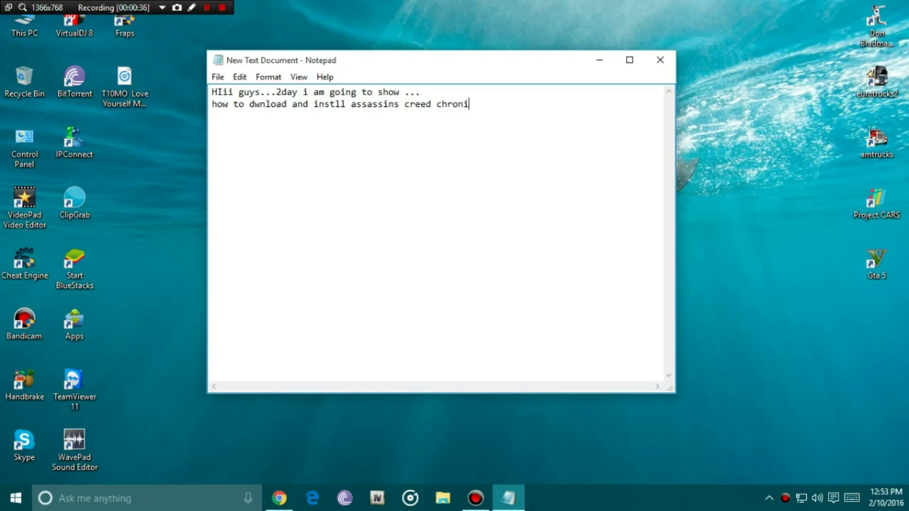
pyautogui.write('les russia....so ')
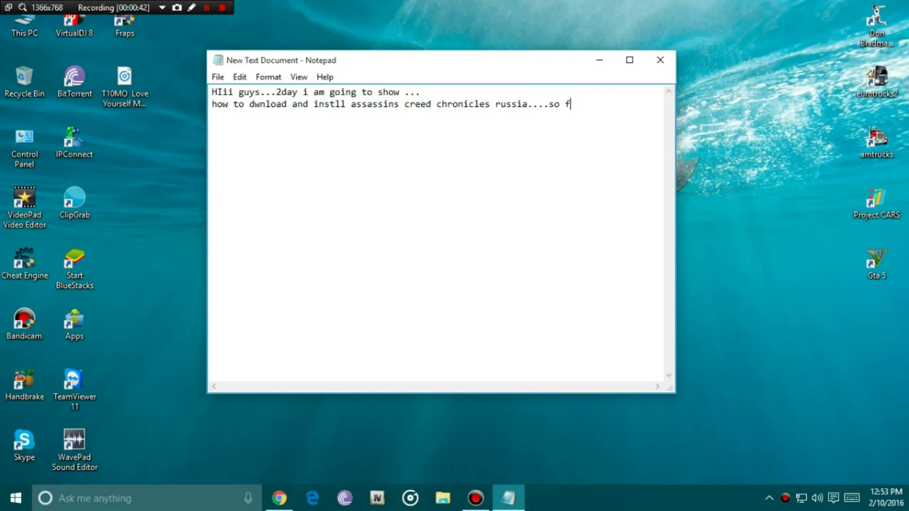
pyautogui.write('follow..me')
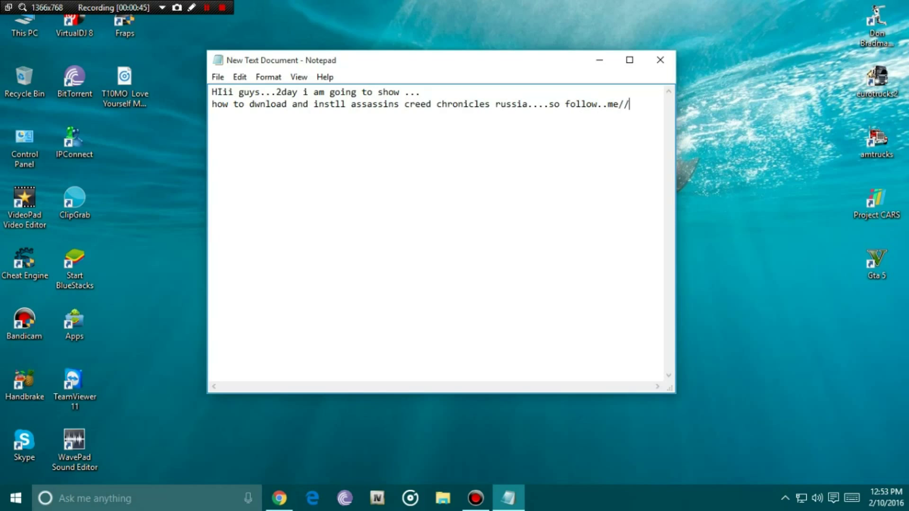
pyautogui.write('//')
pyautogui.press('BackSpace')
pyautogui.write('.ok.. ')
# Add a third line to the note reading "open d site provided fr dwnload(in d description)"
pyautogui.write('open d si')
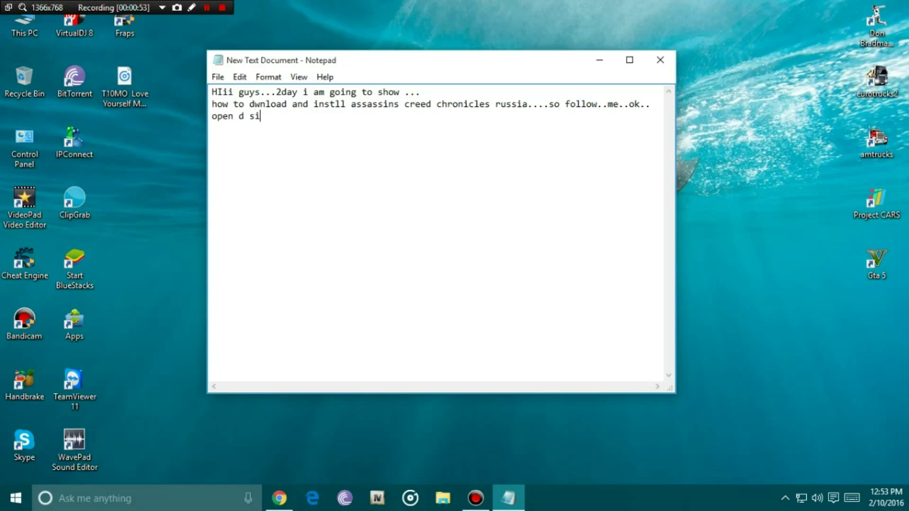
pyautogui.write('te orvide')
pyautogui.press('BackSpace')
pyautogui.press('BackSpace')
pyautogui.press('BackSpace')
pyautogui.press('BackSpace')
pyautogui.press('BackSpace')
pyautogui.press('BackSpace')
pyautogui.press('BackSpace')
pyautogui.write('provided fr dwn')
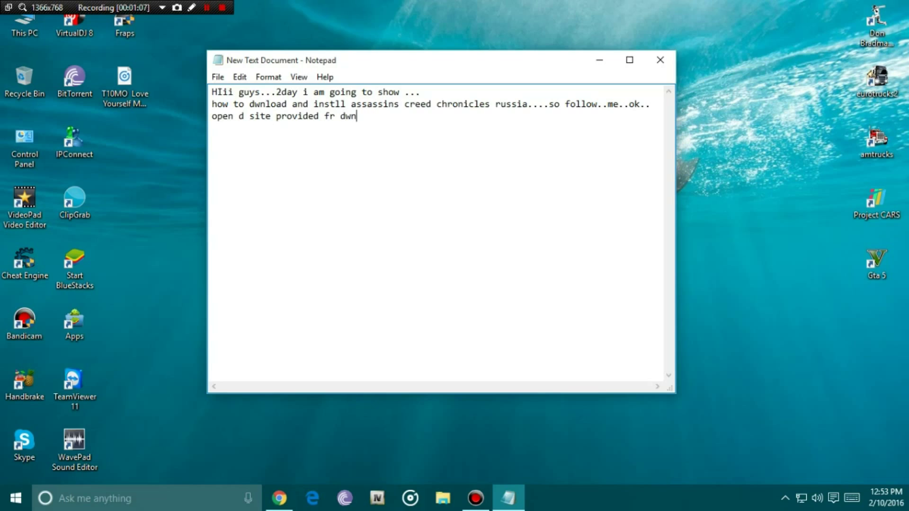
pyautogui.write('load')
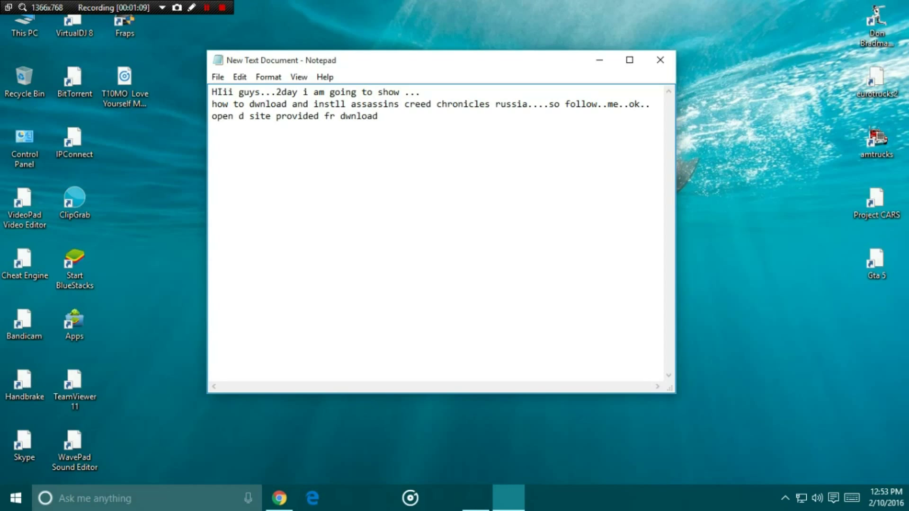
pyautogui.write('(in')
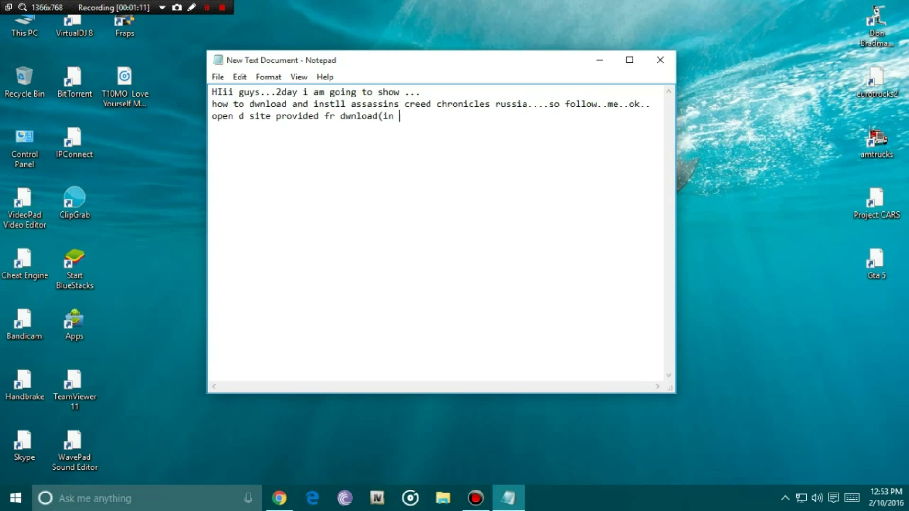
pyautogui.write(' d descript')
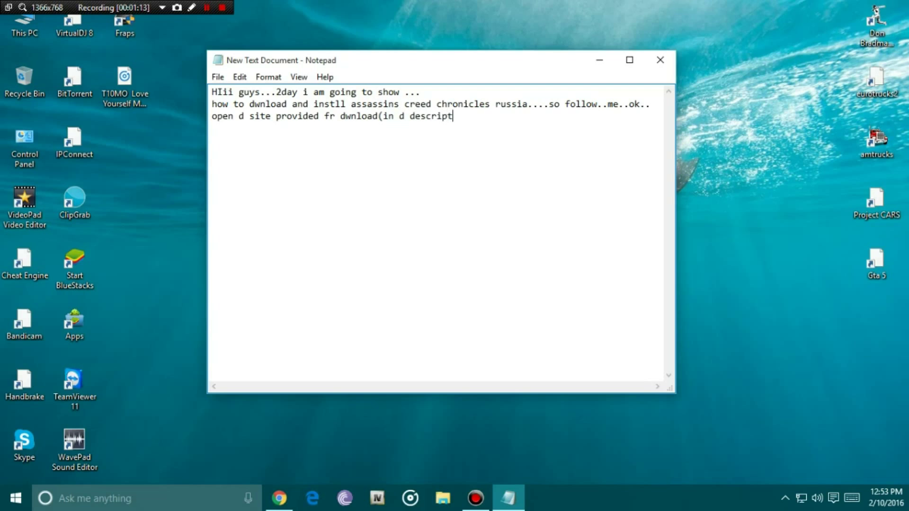
pyautogui.write('ion)')
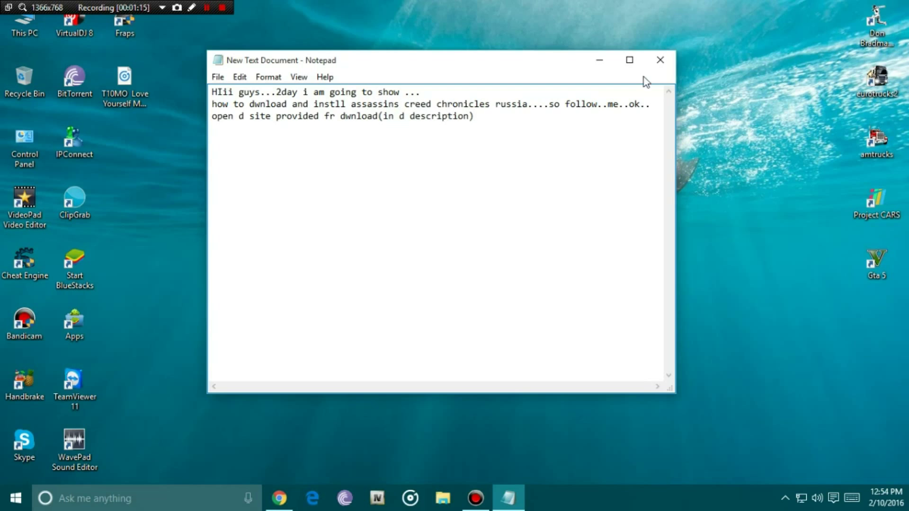
# Switch to the maximized Chrome window and open the first Assassins Creed Chronicles Russia-RELOADED result, posted 15 hours ago at 4.36 GB
pyautogui.click(601, 59)
pyautogui.click(279, 499)
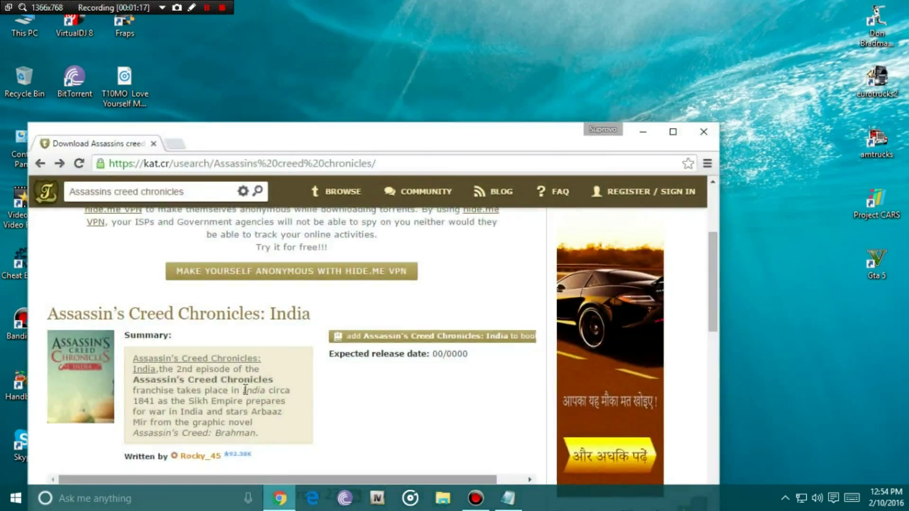
pyautogui.doubleClick(355, 146)
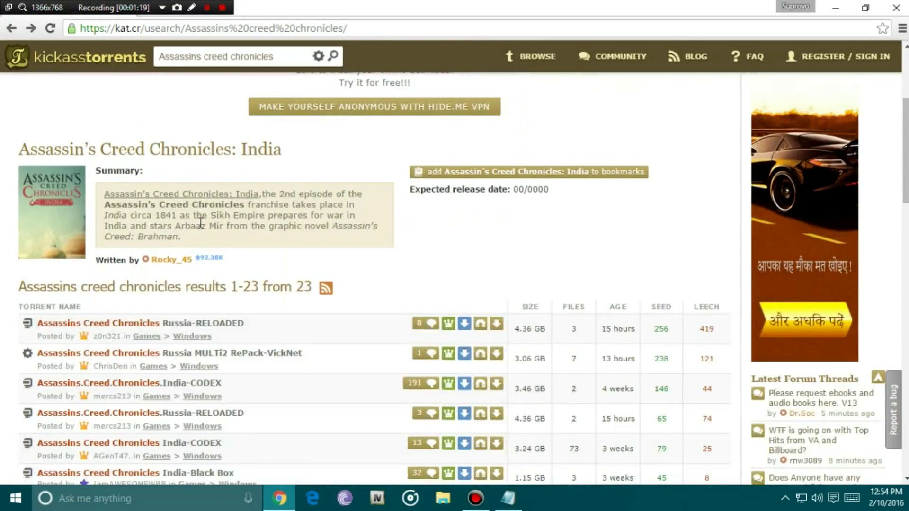
pyautogui.scroll(3, 239, 237)
pyautogui.scroll(-4, 233, 260)
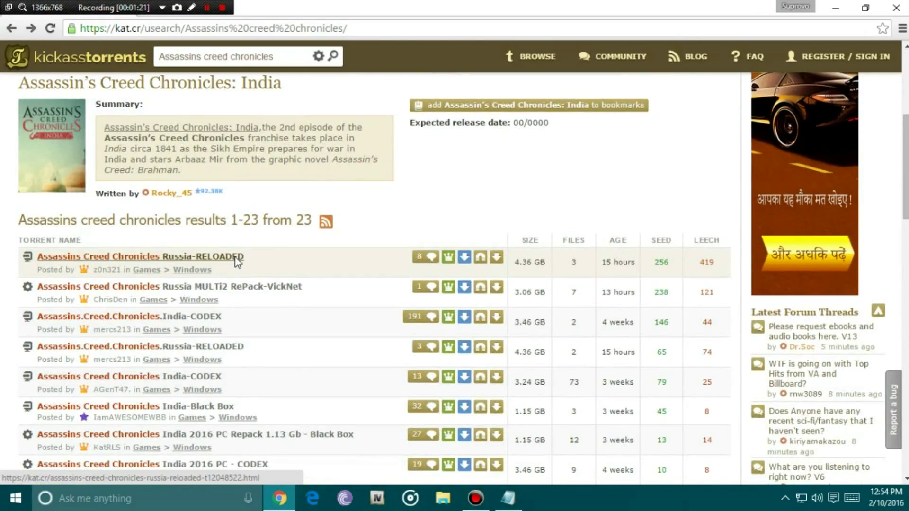
pyautogui.click(235, 258)
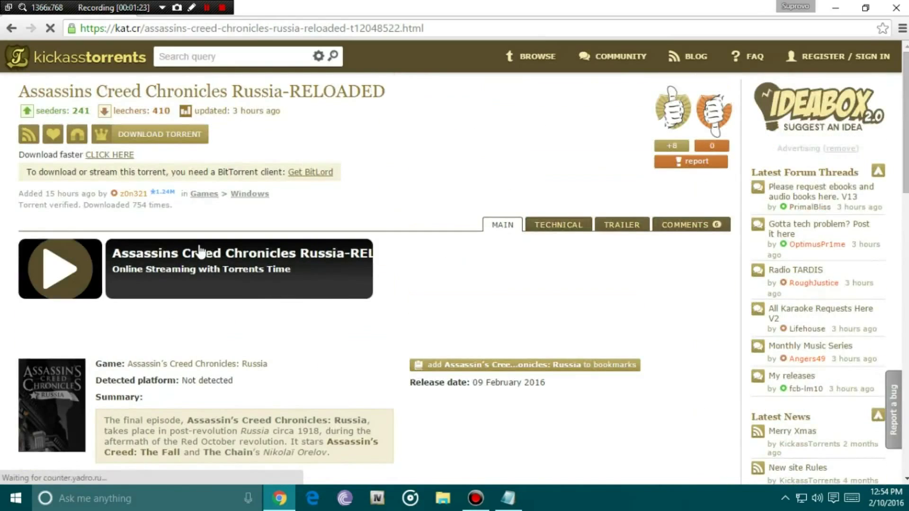
# Request the Russia-RELOADED torrent download, use the magnet link on the Torcache page, and let it launch BitTorrent
pyautogui.moveTo(10, 94); pyautogui.dragTo(392, 99)
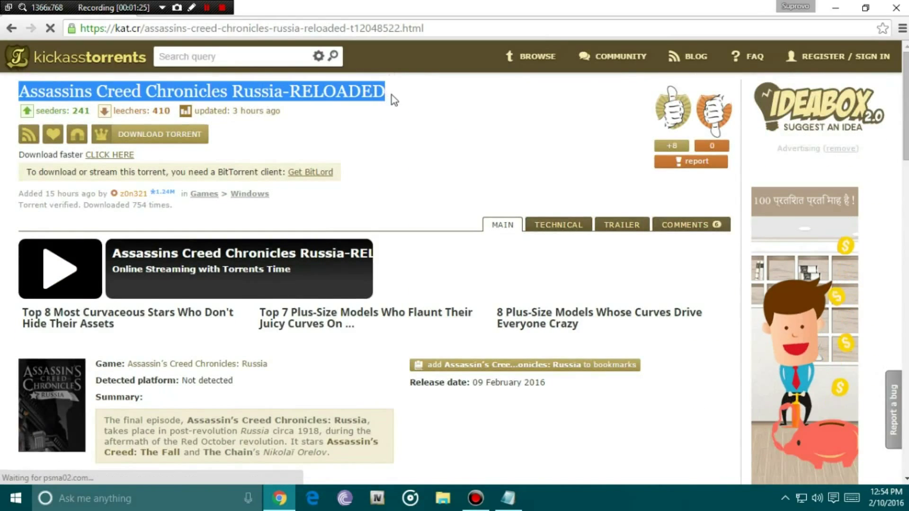
pyautogui.click(392, 99)
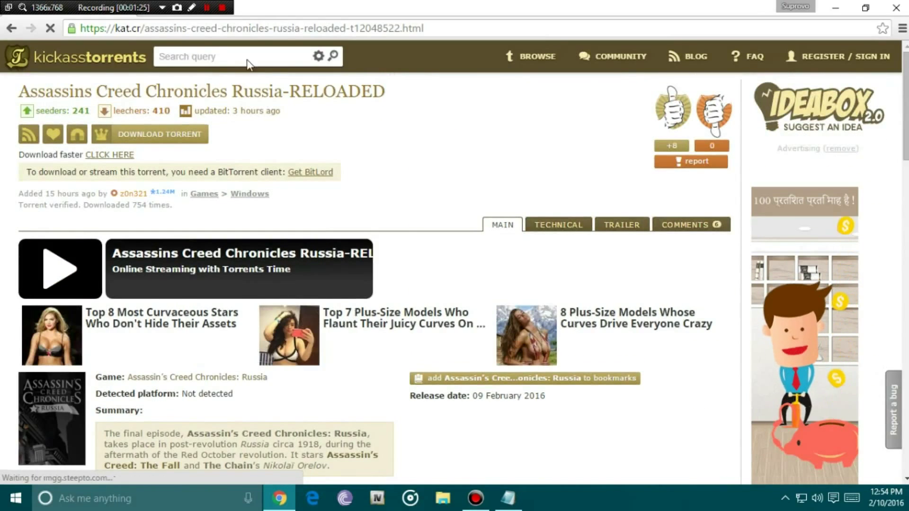
pyautogui.click(154, 134)
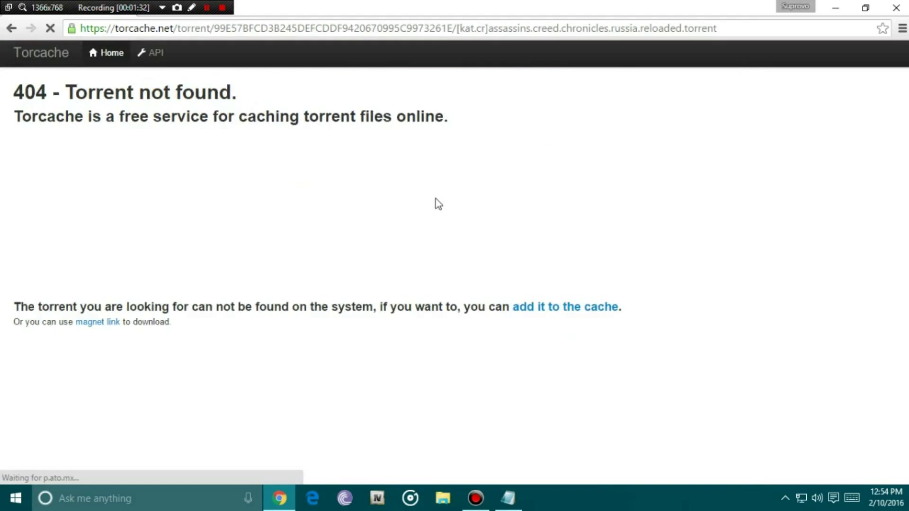
pyautogui.click(96, 324)
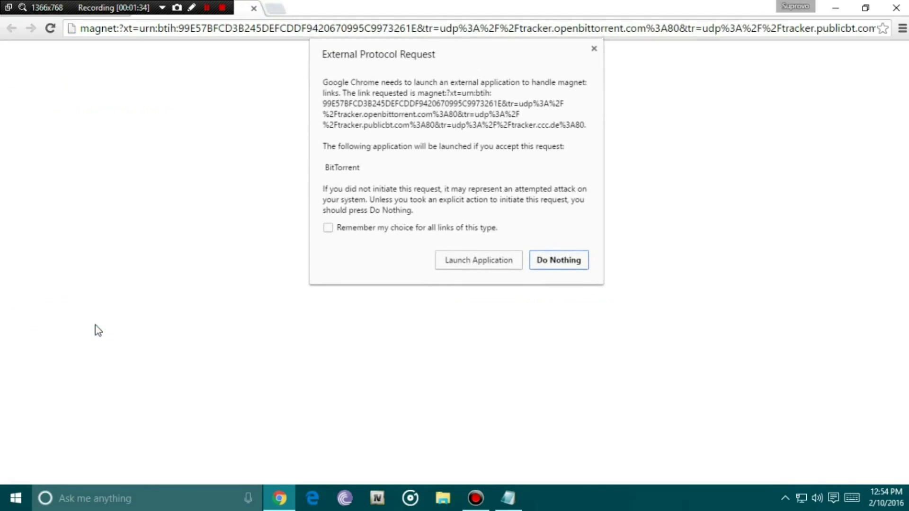
pyautogui.click(471, 265)
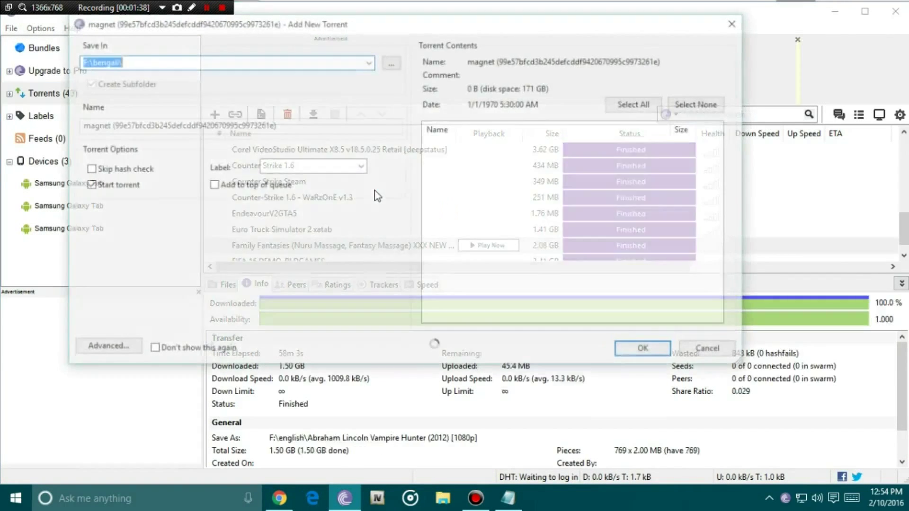
# Add the magnet torrent with E:\ as the save location and sort the torrent list by status
pyautogui.click(370, 64)
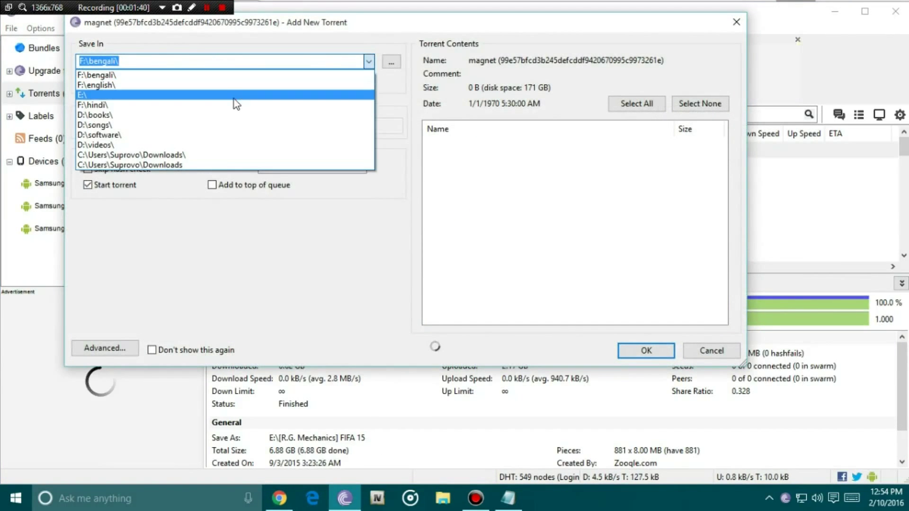
pyautogui.click(234, 96)
pyautogui.click(642, 351)
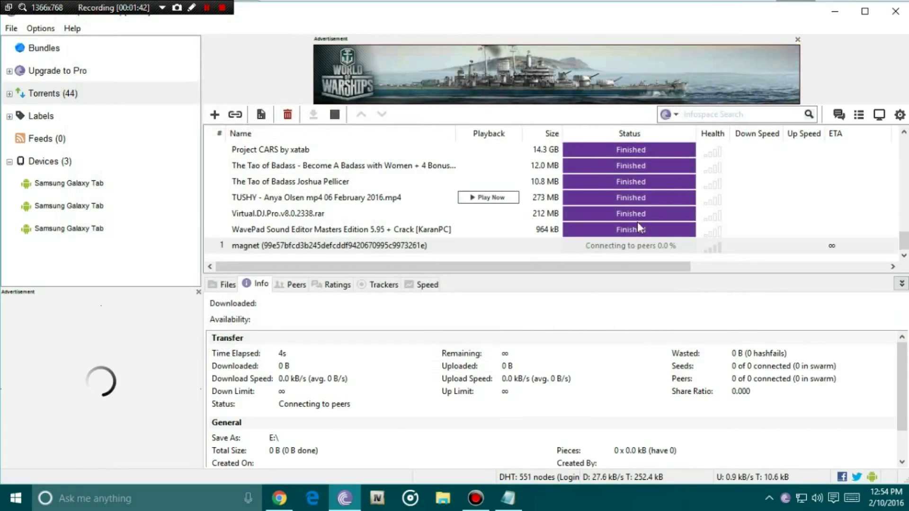
pyautogui.click(612, 138)
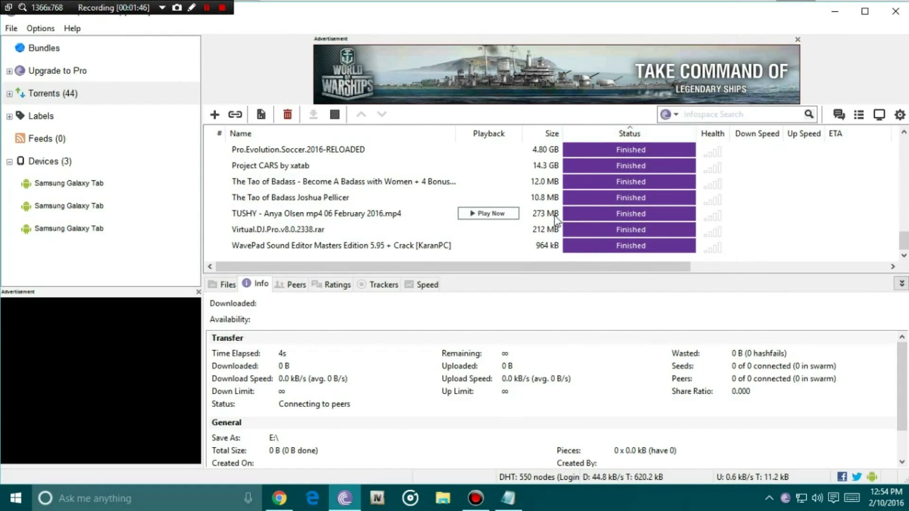
pyautogui.scroll(13, 616, 214)
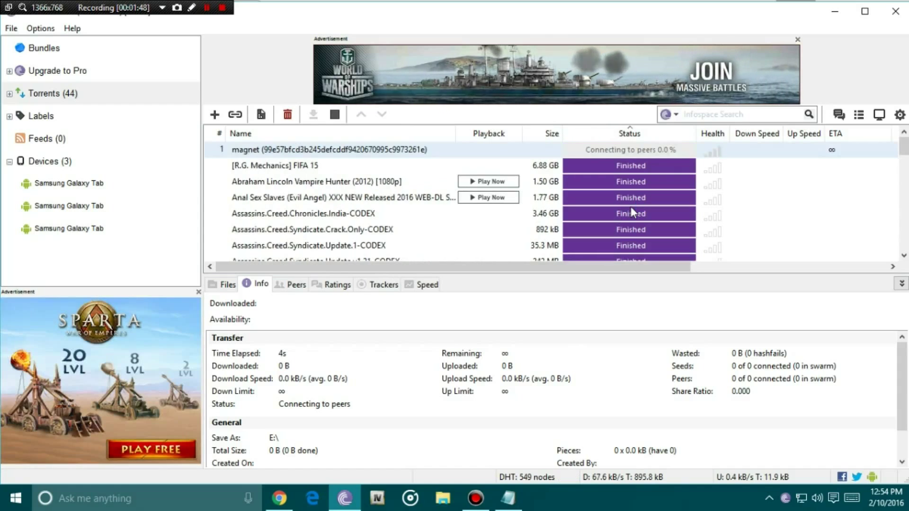
# Remove the finished 1.77 GB torrent listed directly below Abraham Lincoln Vampire Hunter and confirm the removal
pyautogui.click(369, 199)
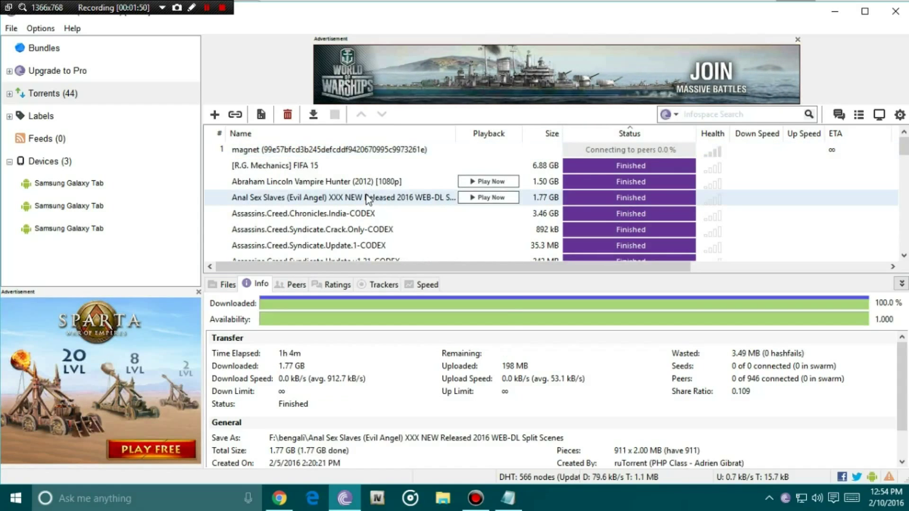
pyautogui.rightClick(369, 199)
pyautogui.click(407, 387)
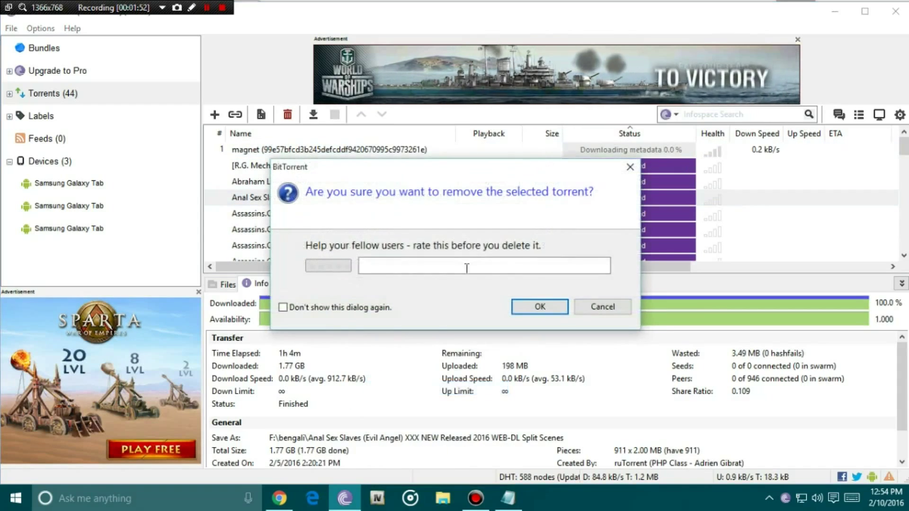
pyautogui.click(518, 310)
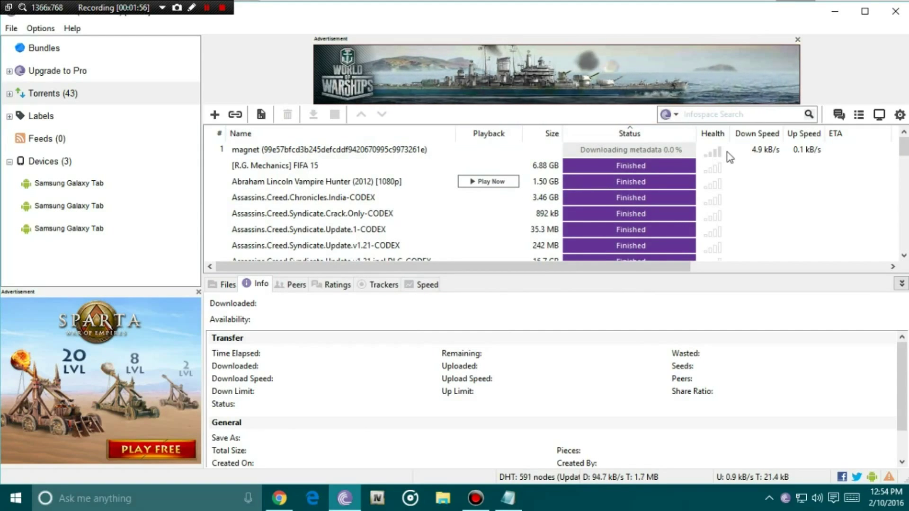
# Set the bandwidth allocation of the Assassins.Creed.Chronicles.Russia-RELOADED torrent to High and force-start its download
pyautogui.click(539, 152)
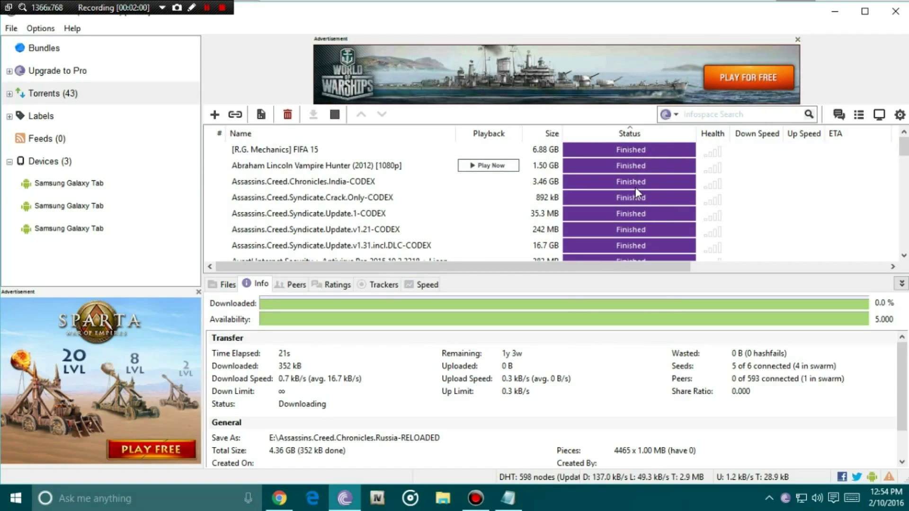
pyautogui.scroll(-10, 636, 187)
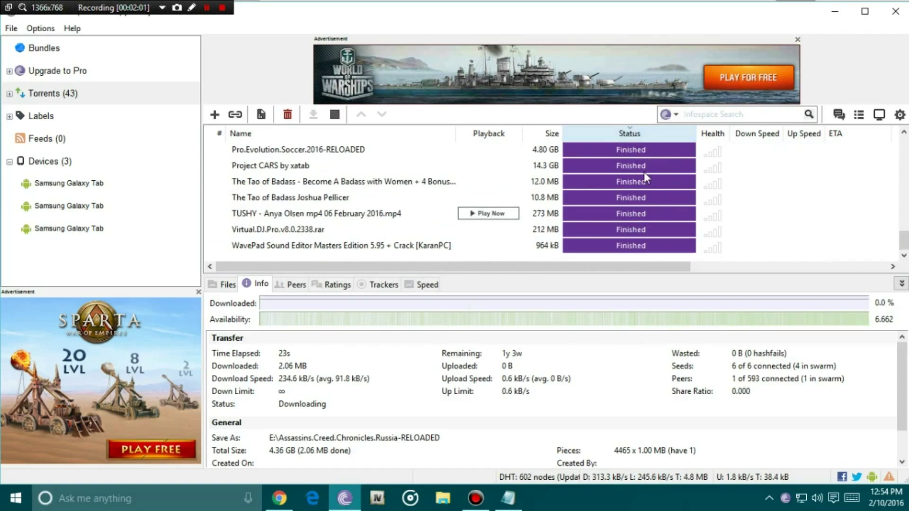
pyautogui.scroll(10, 644, 175)
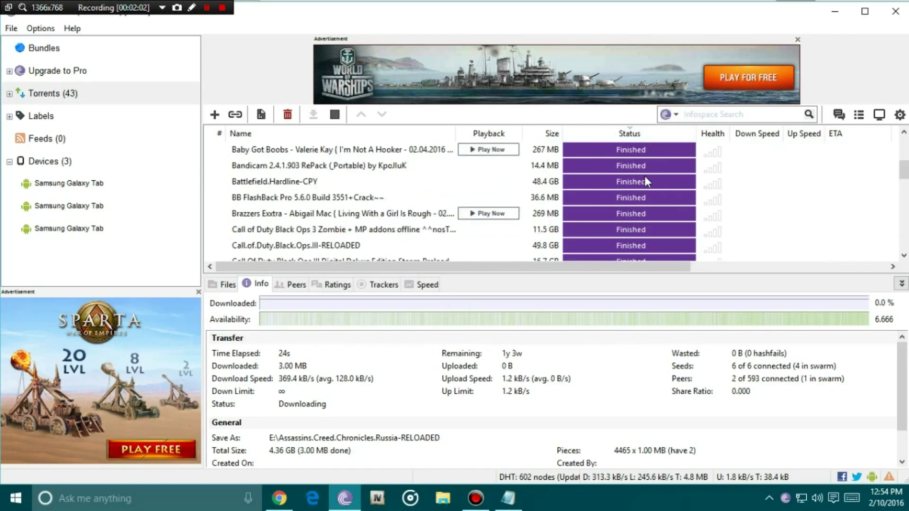
pyautogui.rightClick(731, 145)
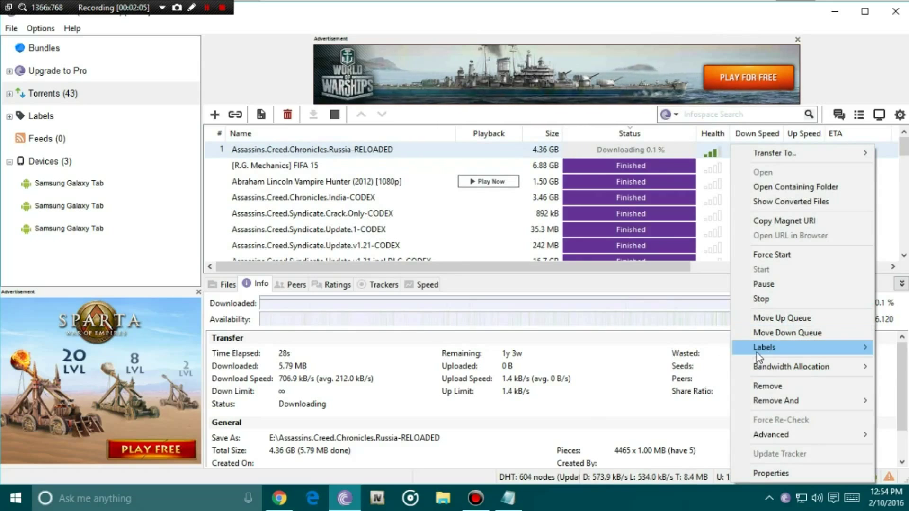
pyautogui.moveTo(777, 368)
pyautogui.click(720, 380)
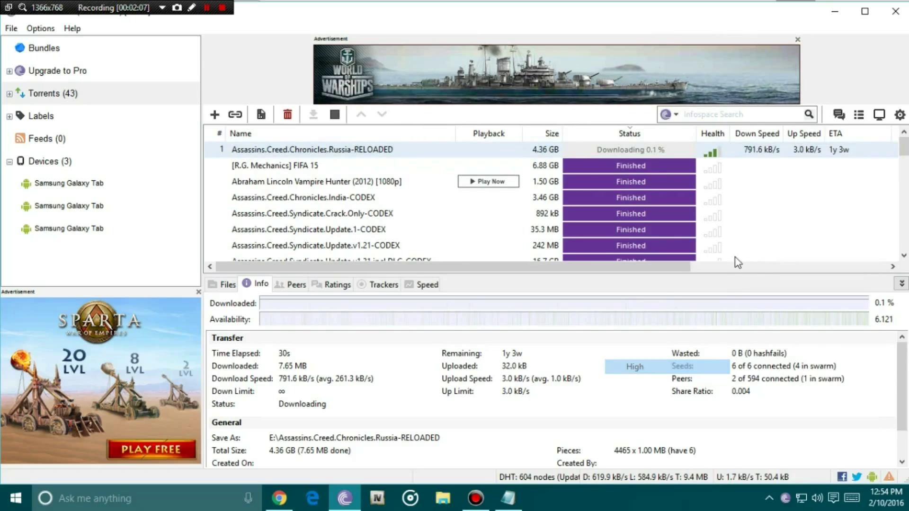
pyautogui.rightClick(743, 152)
pyautogui.click(786, 256)
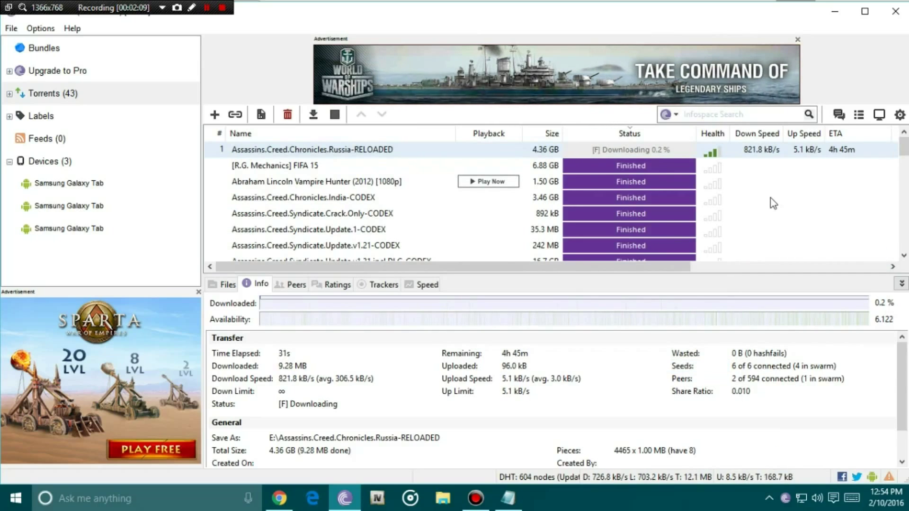
# Minimize the BitTorrent window and close the Chrome window to return to the desktop
pyautogui.click(835, 17)
pyautogui.click(892, 11)
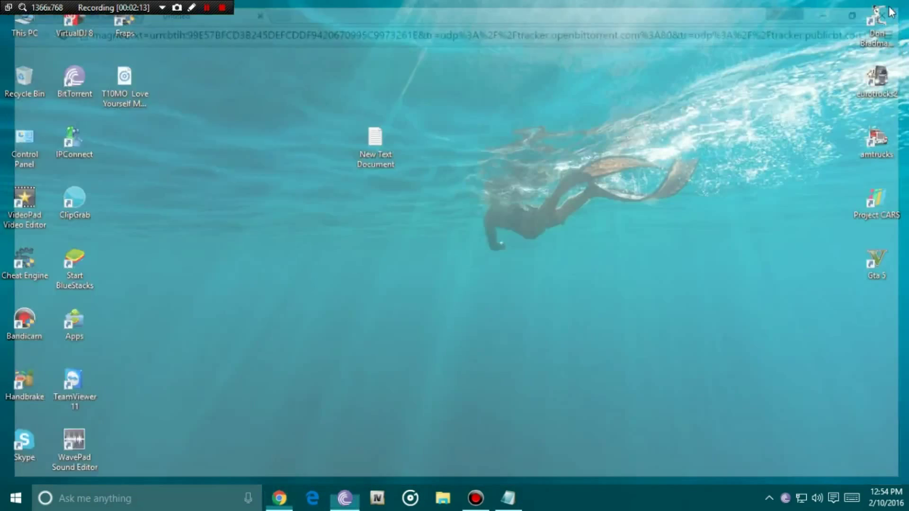
# Switch to the open Notepad note and add "wait fr d dwnload to get cmplete..den i will show hw to instll it..!!!" after a blank line
pyautogui.click(508, 498)
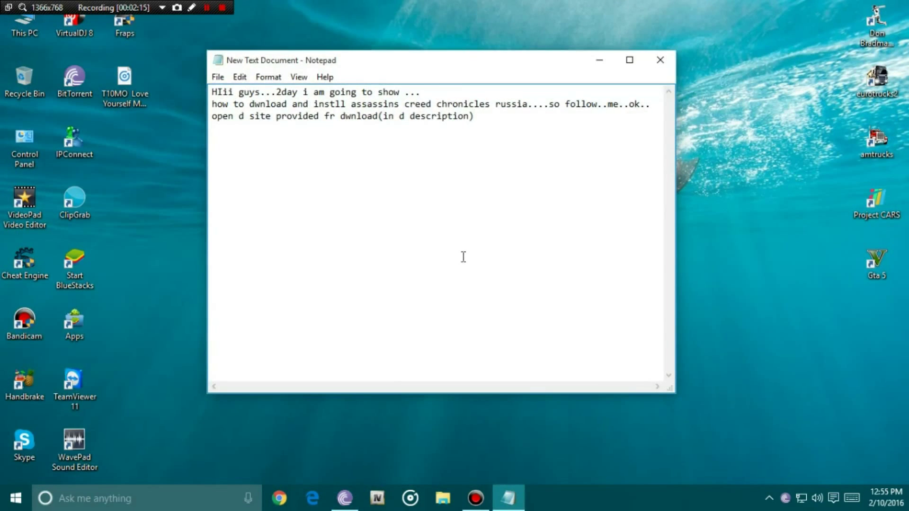
pyautogui.press('Return')
pyautogui.press('Return')
pyautogui.write('wait fr d dw')
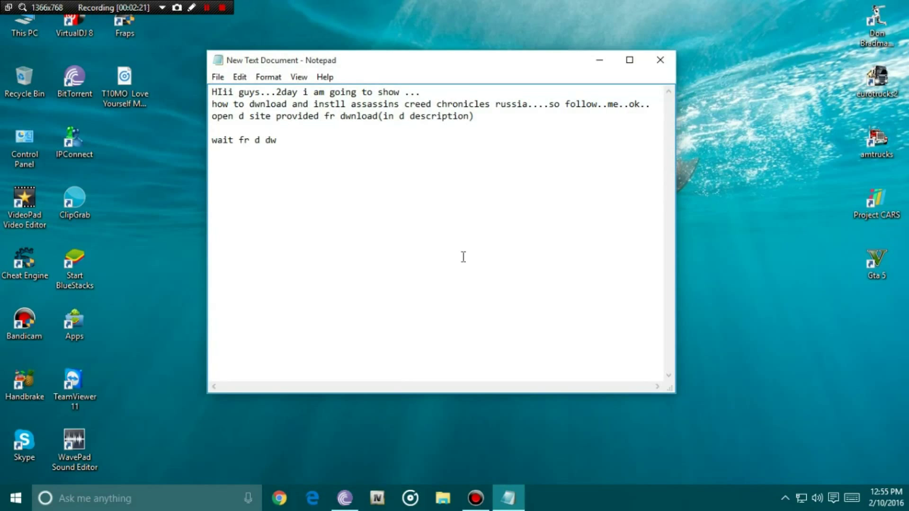
pyautogui.write('nload to get cmp')
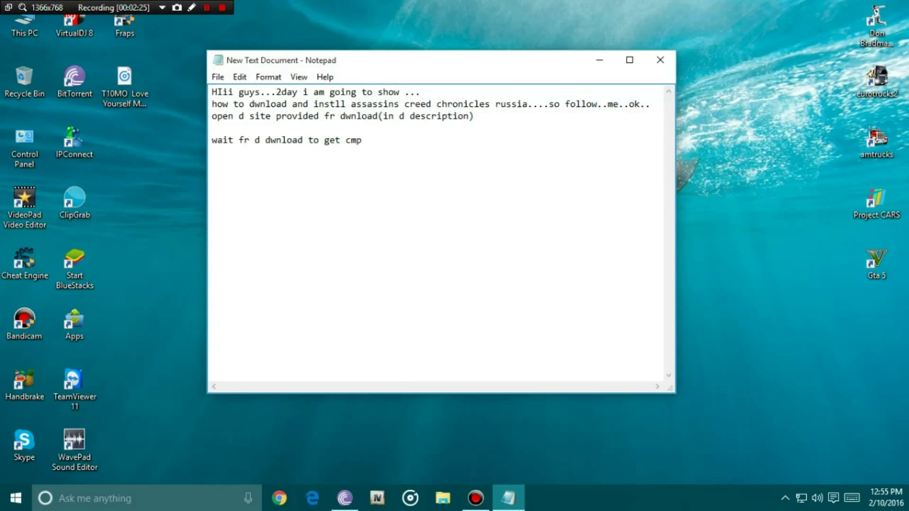
pyautogui.write('lete..den i will show')
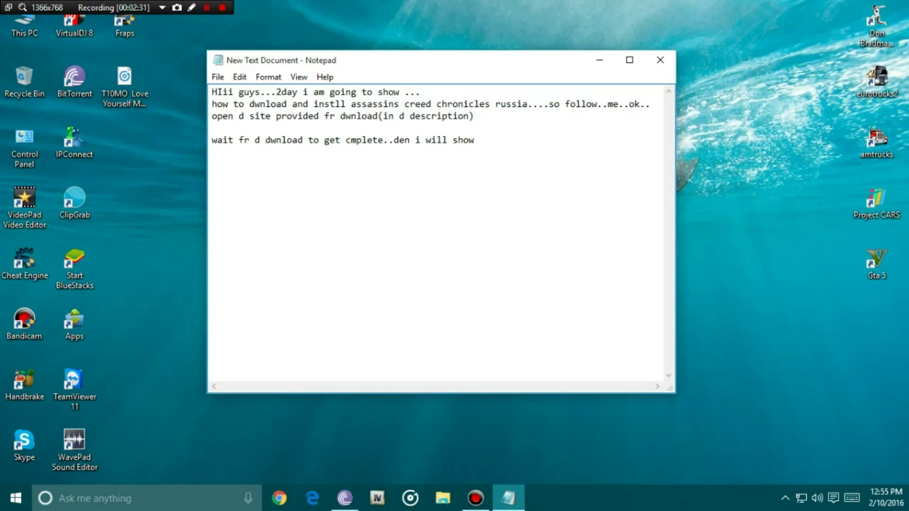
pyautogui.write(' hw to instll it..!!!')
pyautogui.click(208, 10)
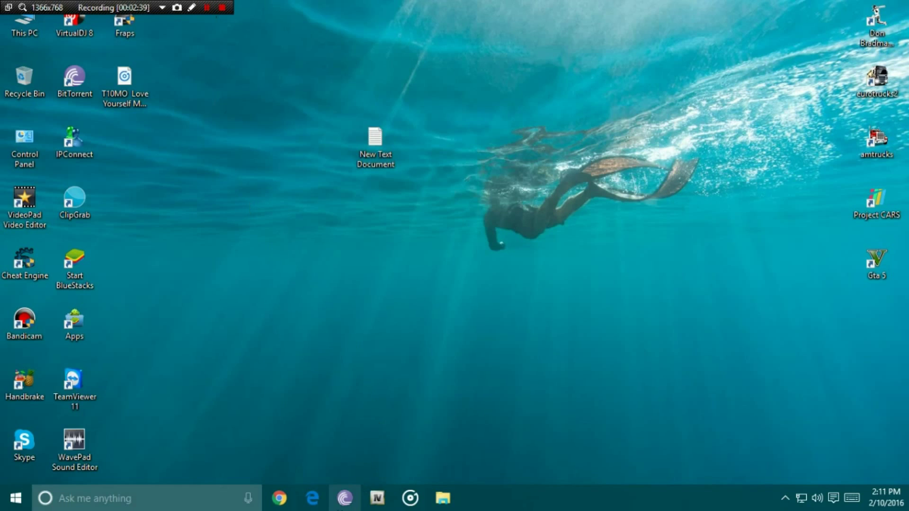
# Switch to BitTorrent, stop the seeding Assassins.Creed.Chronicles.Russia-RELOADED torrent and close the window
pyautogui.click(345, 498)
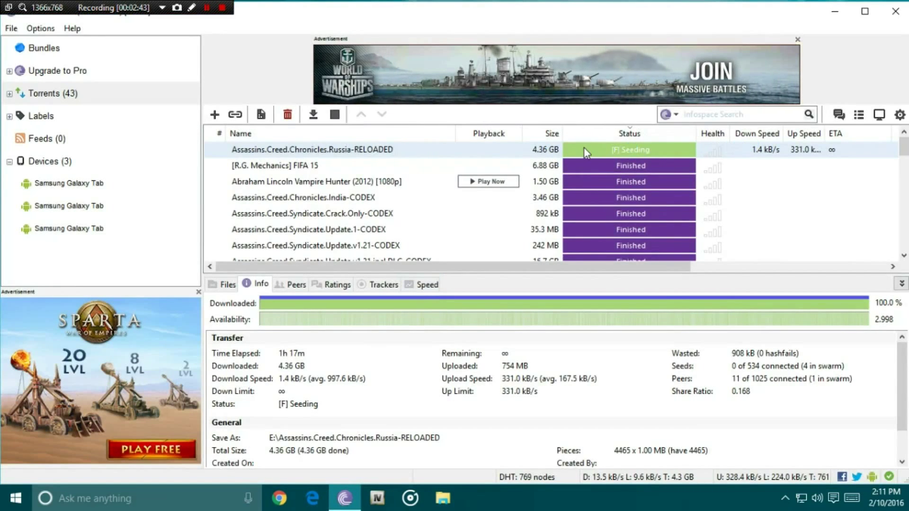
pyautogui.rightClick(584, 151)
pyautogui.click(615, 292)
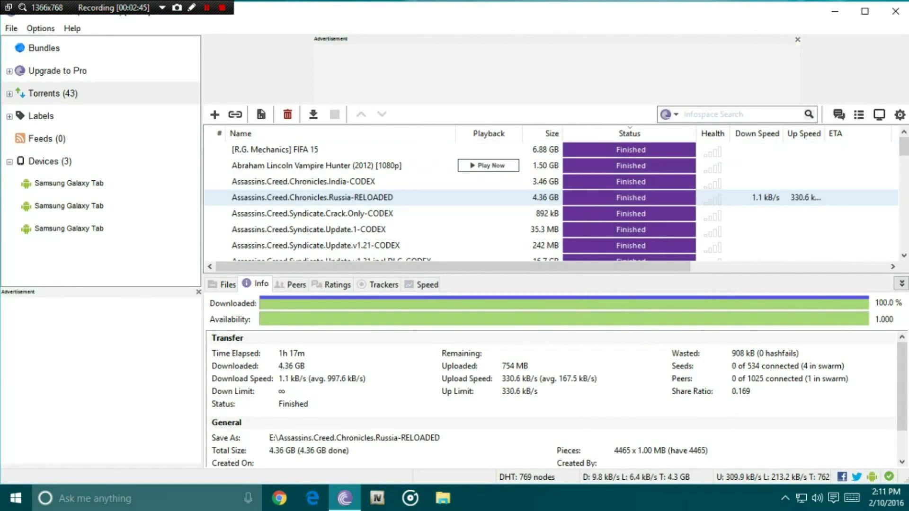
pyautogui.click(895, 11)
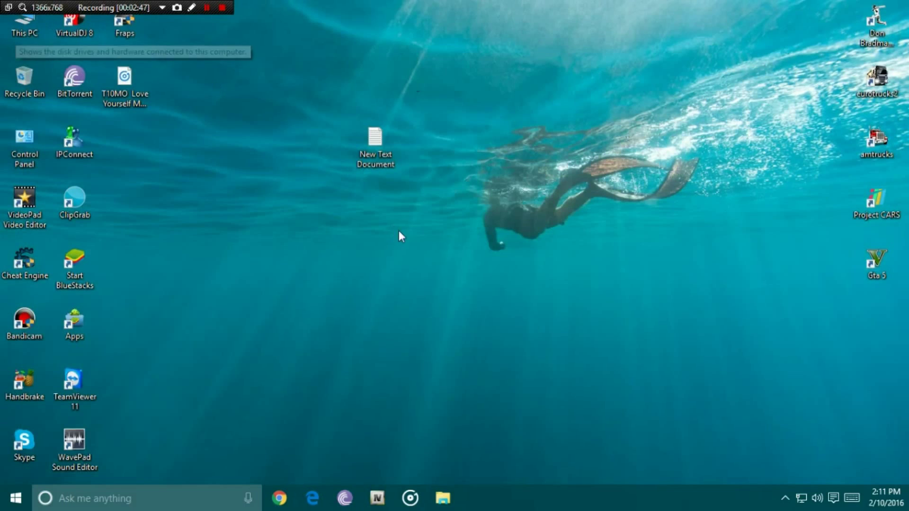
# Open New Text Document from the desktop, add the line "nw follow me to install" and minimize the note
pyautogui.doubleClick(389, 164)
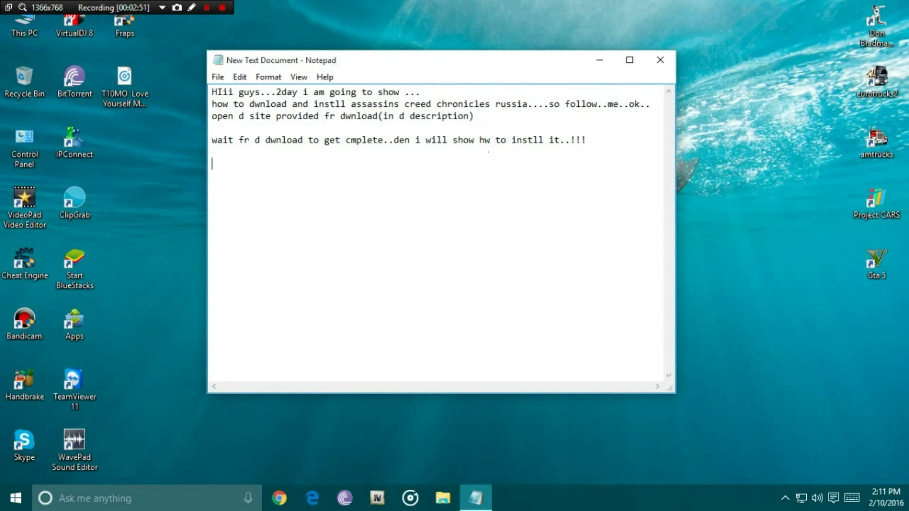
pyautogui.write('nw follow me to ')
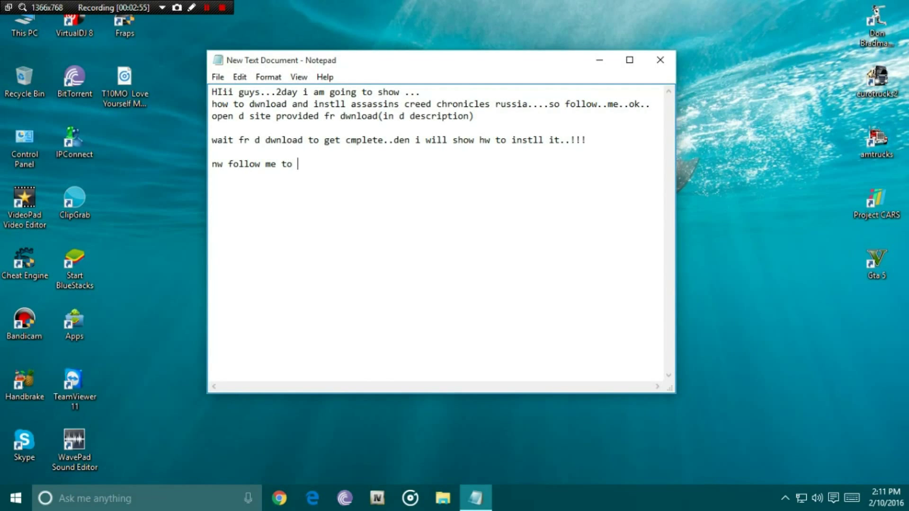
pyautogui.write('install')
pyautogui.click(599, 60)
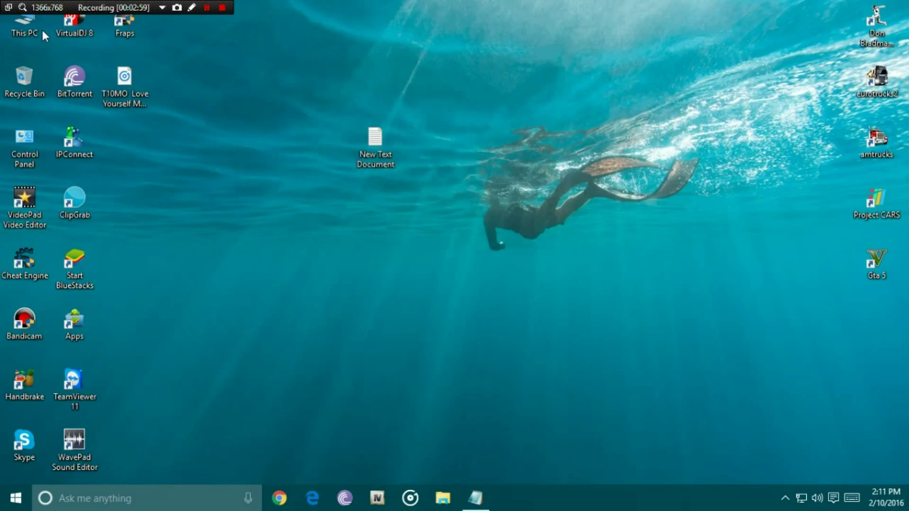
# Open the Assassins.Creed.Chronicles.Russia-RELOADED folder on Games (E:) and mount the rld-ascrchru disc image
pyautogui.doubleClick(22, 29)
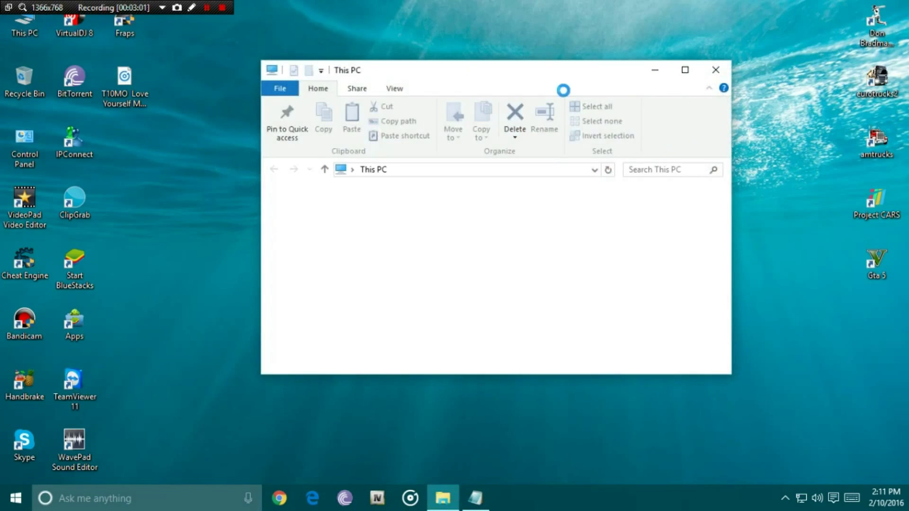
pyautogui.doubleClick(488, 262)
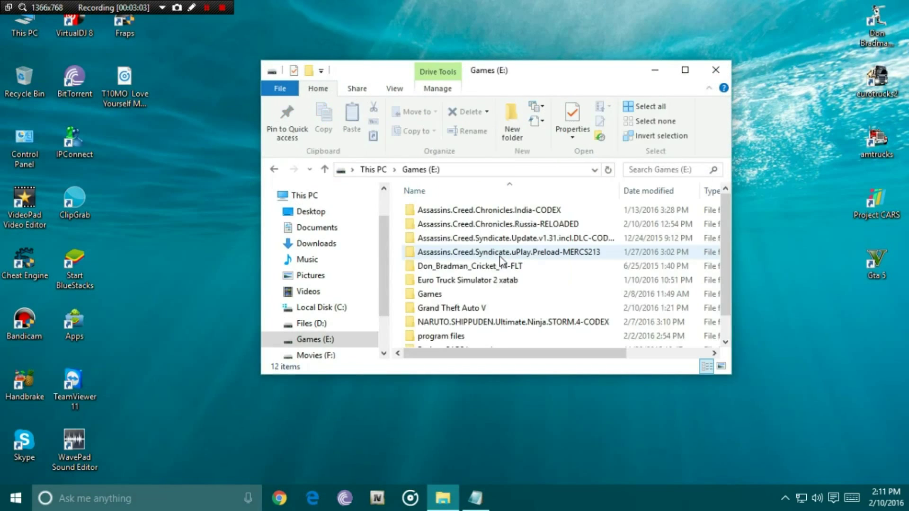
pyautogui.doubleClick(522, 225)
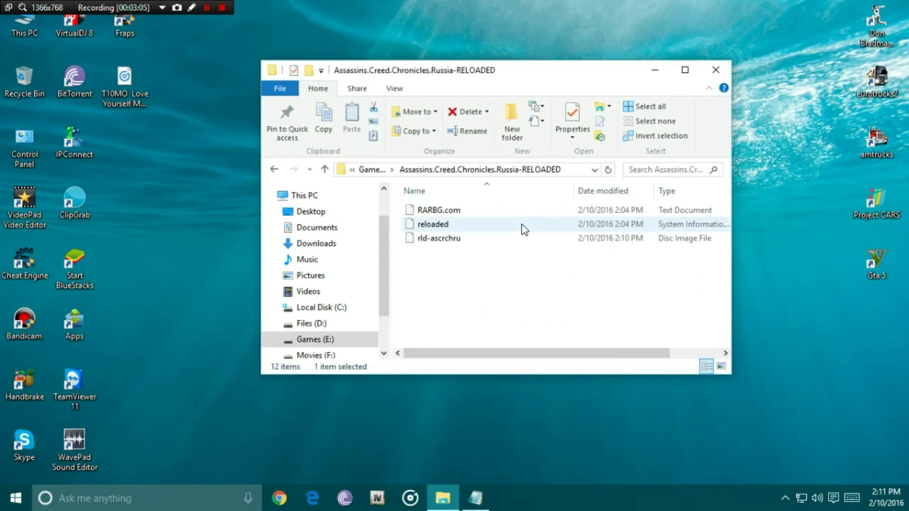
pyautogui.click(459, 240)
pyautogui.doubleClick(458, 240)
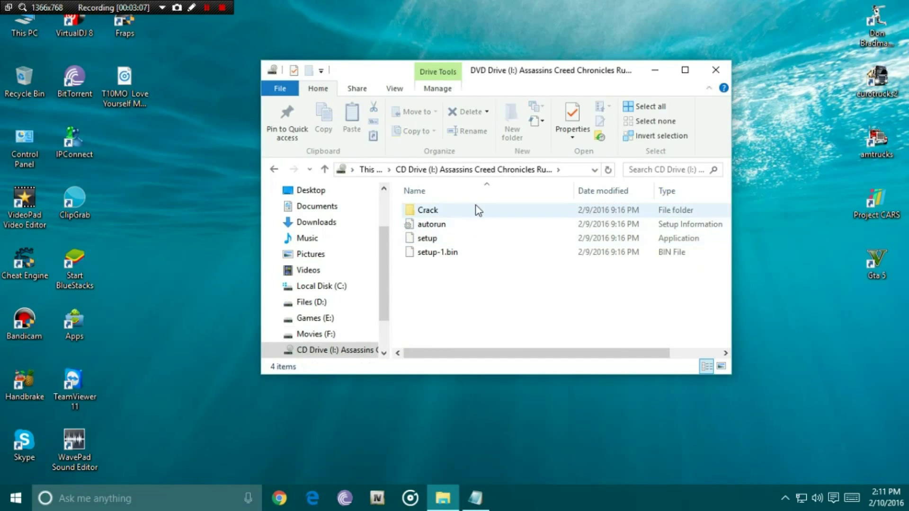
# Run setup from the mounted game disc, advance to the destination selection and close the File Explorer window
pyautogui.doubleClick(452, 240)
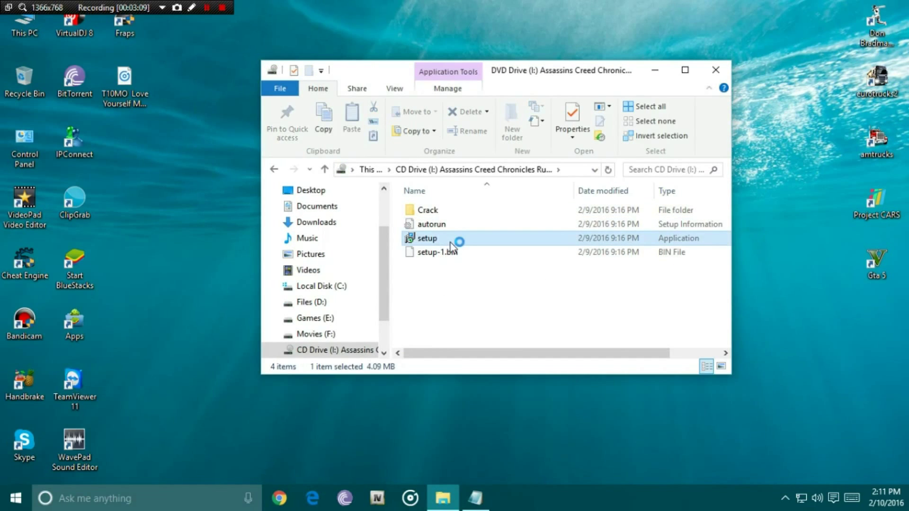
pyautogui.moveTo(555, 70); pyautogui.dragTo(482, 64)
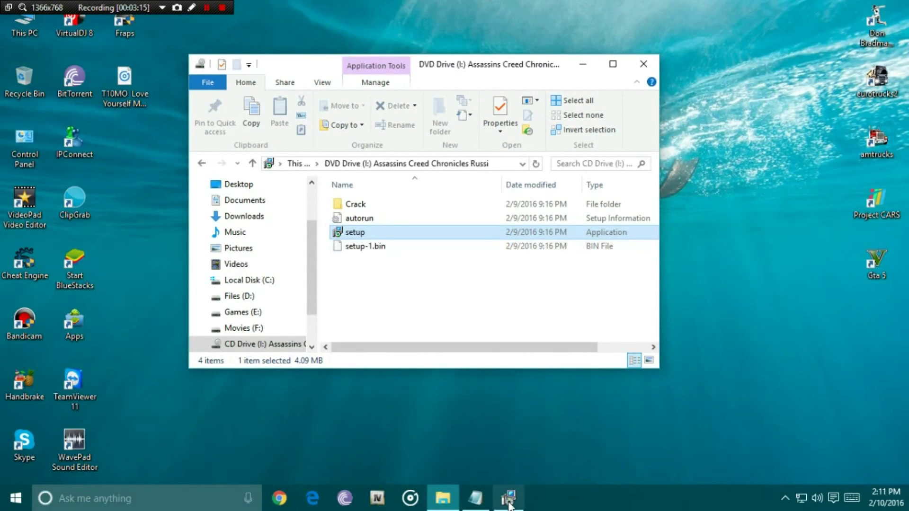
pyautogui.click(571, 294)
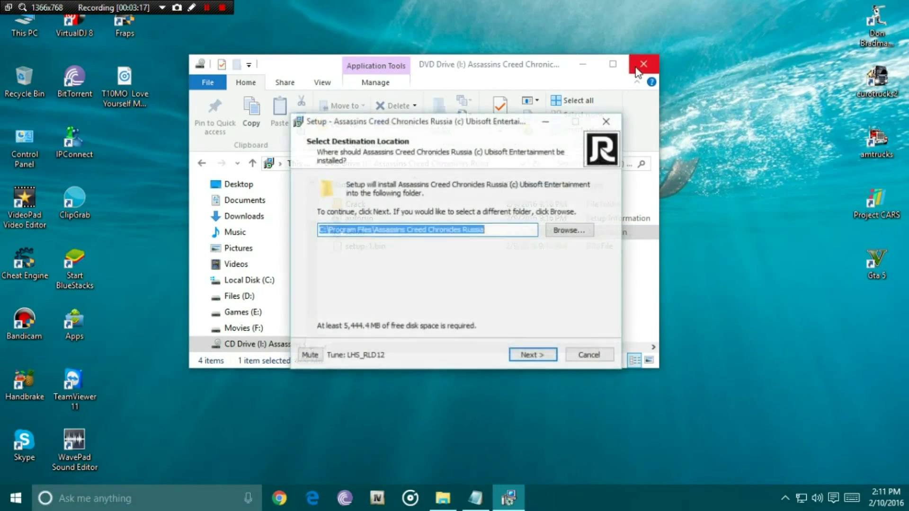
pyautogui.click(641, 66)
# Set the installation destination to the Assassins.Creed.Chronicles.Russia-RELOADED folder on Games (E:)
pyautogui.click(570, 234)
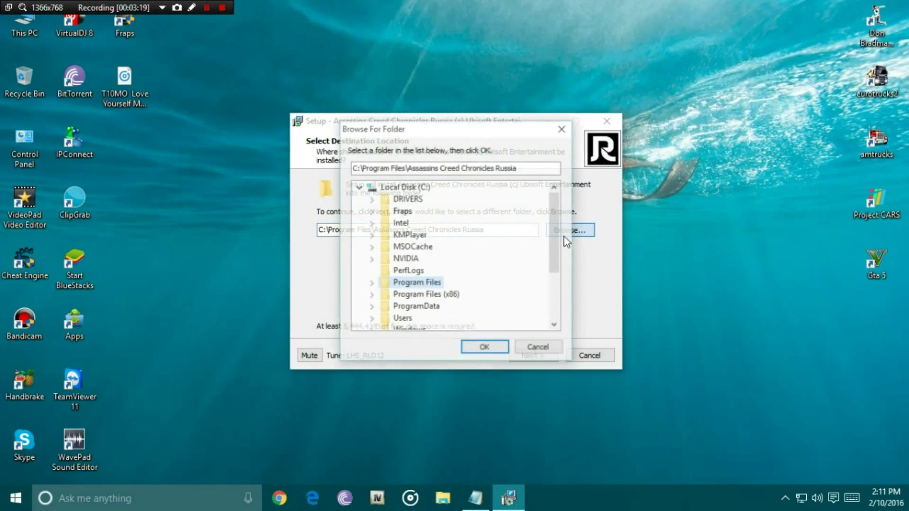
pyautogui.scroll(-3, 554, 243)
pyautogui.click(359, 283)
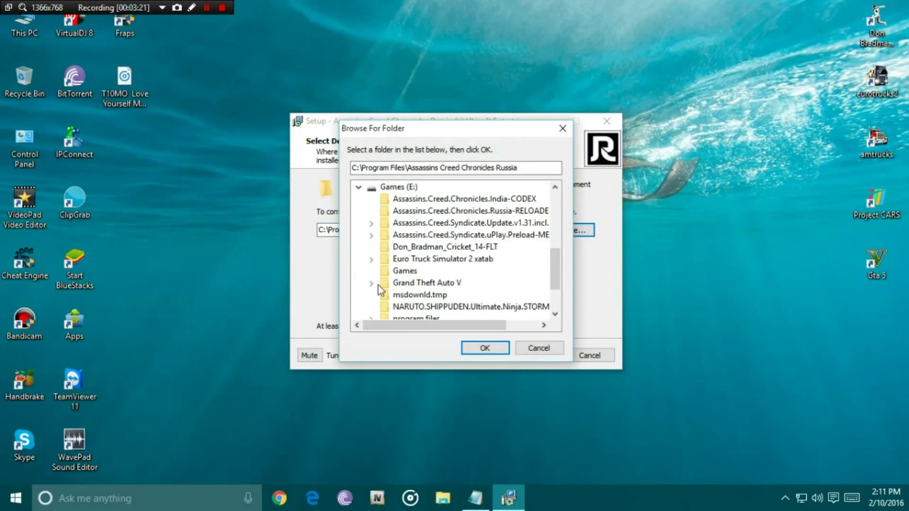
pyautogui.click(450, 211)
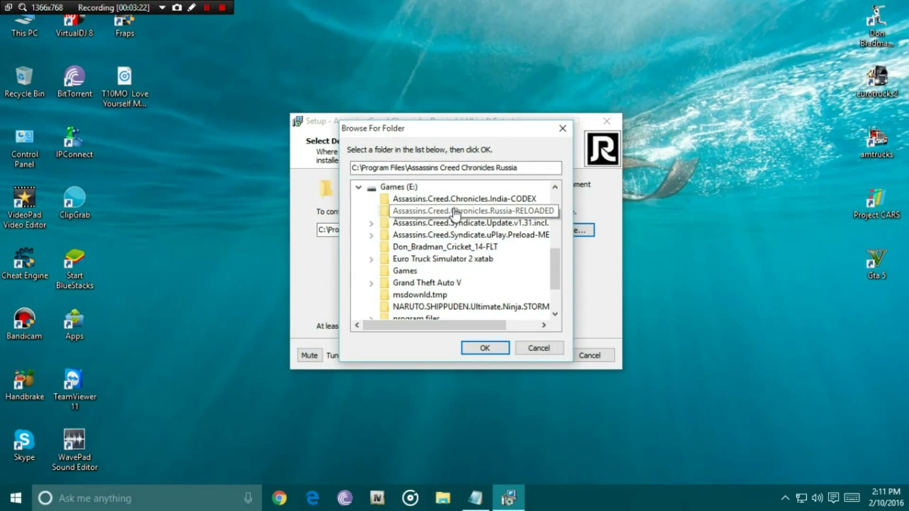
pyautogui.click(489, 352)
# Add the line "selct d location acrding to u" to the Notepad note after a blank line and minimize it
pyautogui.click(475, 498)
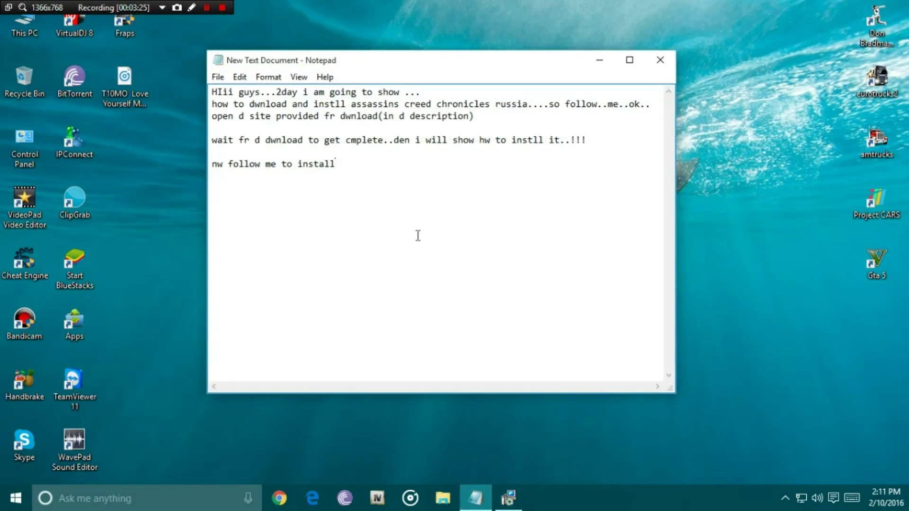
pyautogui.press('Return')
pyautogui.press('Return')
pyautogui.write('selct d locati')
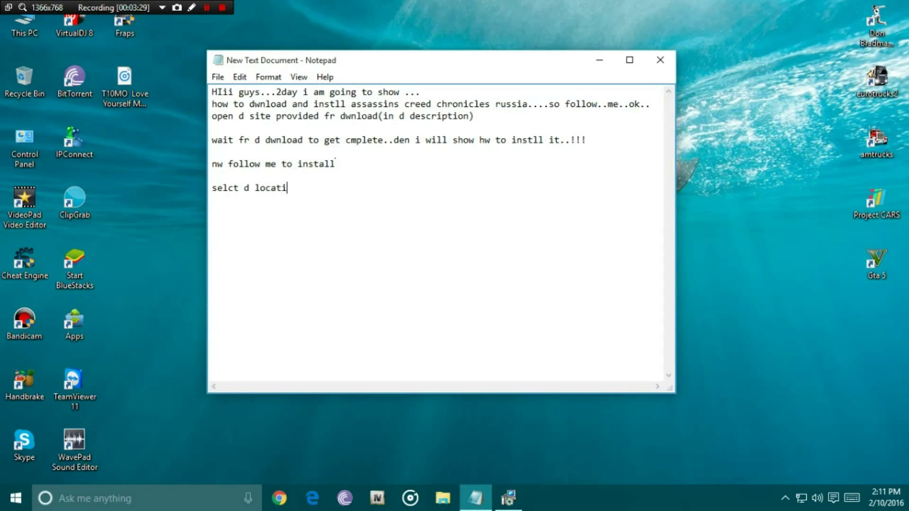
pyautogui.write('on')
pyautogui.click(598, 60)
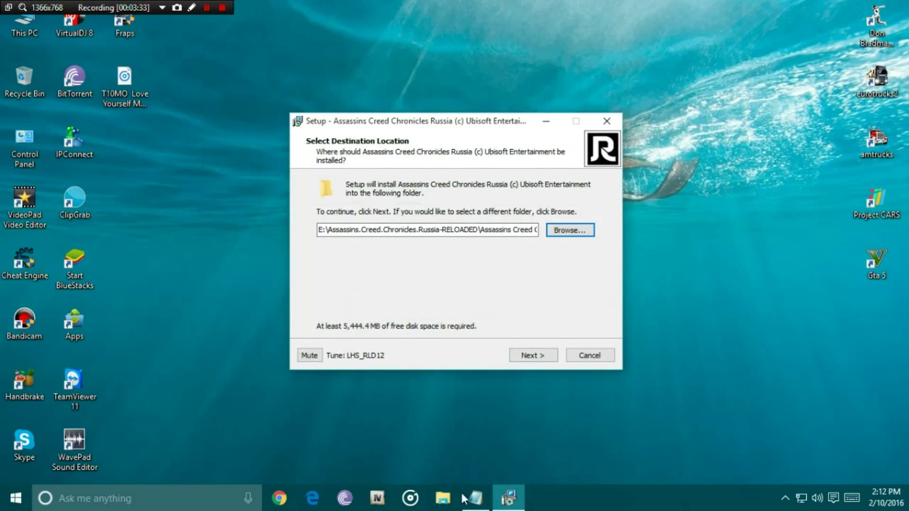
pyautogui.click(474, 498)
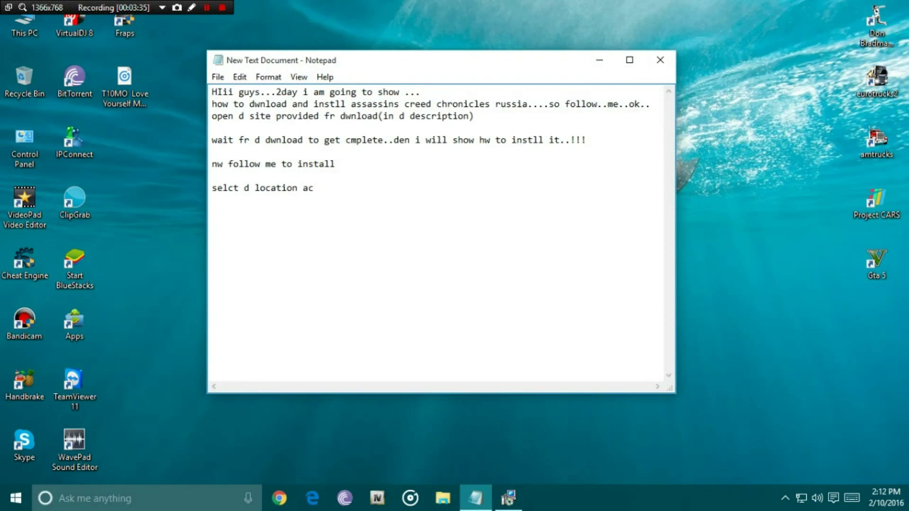
pyautogui.write('crding to u')
pyautogui.click(598, 60)
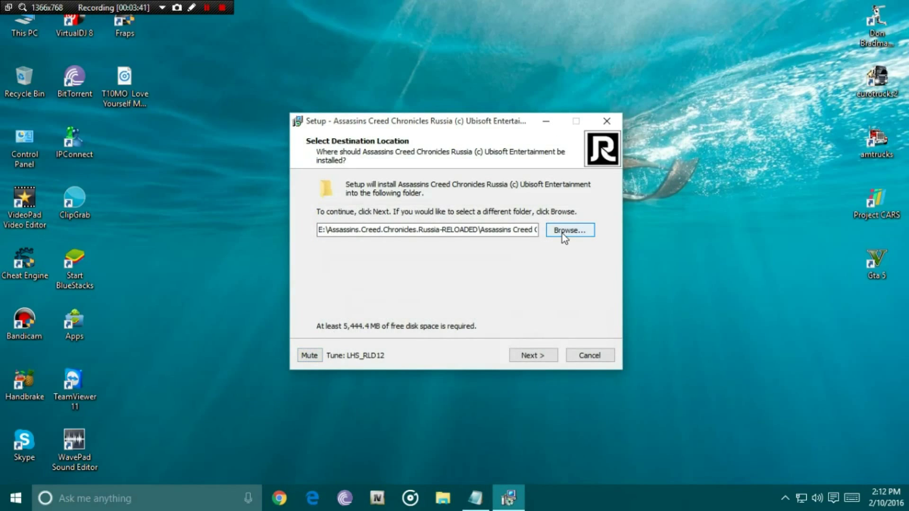
# Accept the destination, turn off the start menu icon while keeping the desktop icon, and start the installation
pyautogui.click(533, 356)
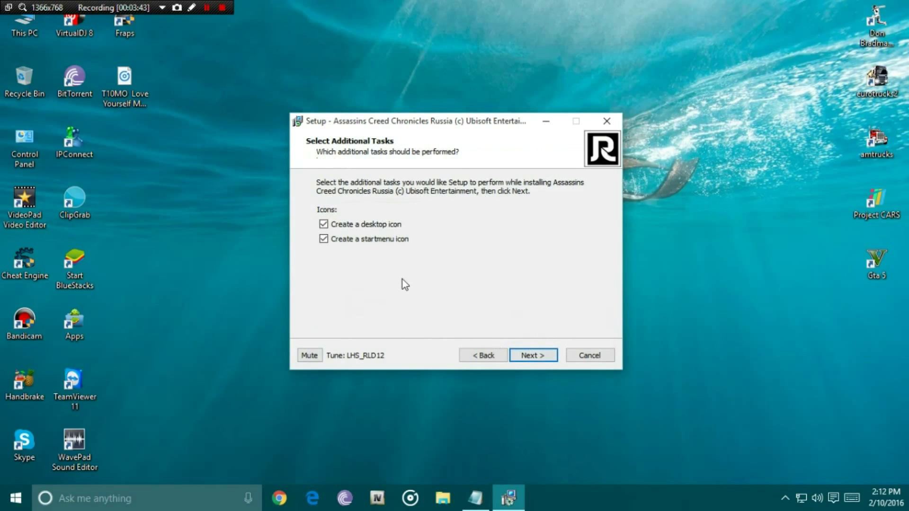
pyautogui.click(323, 239)
pyautogui.click(535, 356)
pyautogui.click(539, 356)
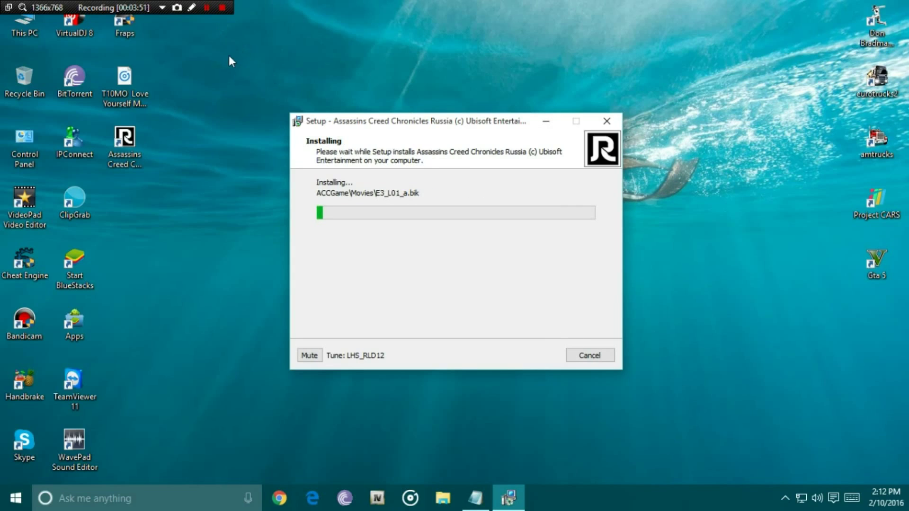
# Let the installation of Assassins Creed Chronicles Russia complete and exit the setup wizard
pyautogui.click(207, 8)
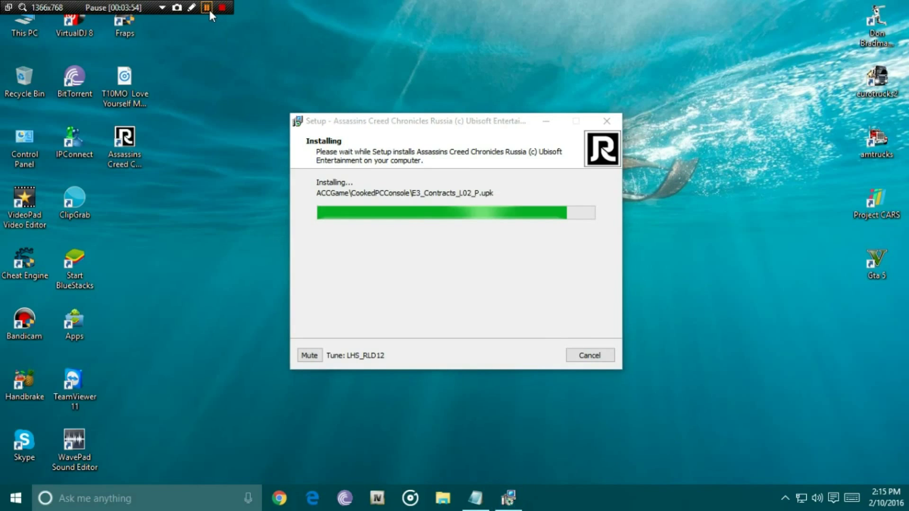
pyautogui.click(209, 8)
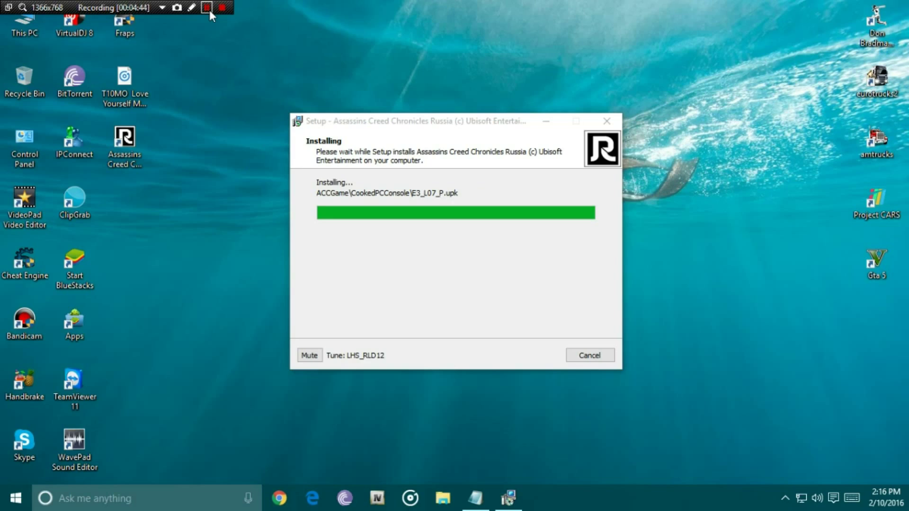
pyautogui.click(206, 10)
pyautogui.click(208, 8)
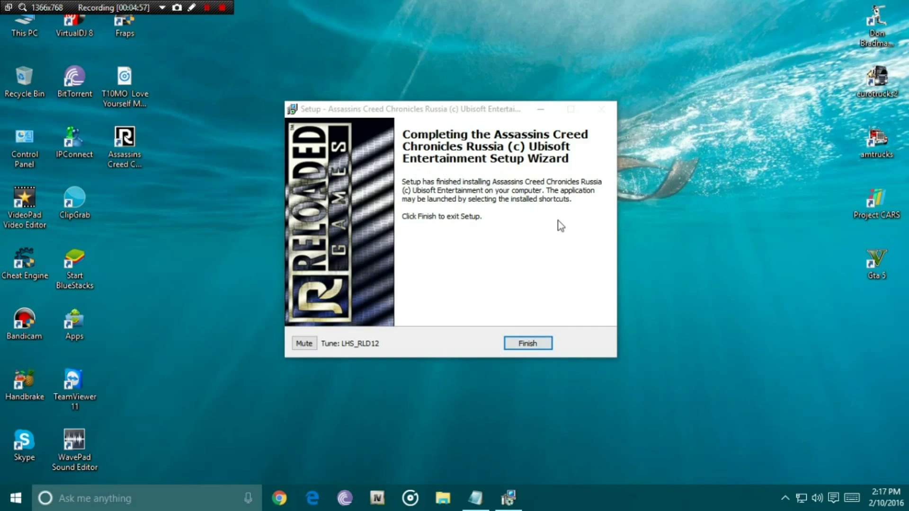
pyautogui.click(523, 345)
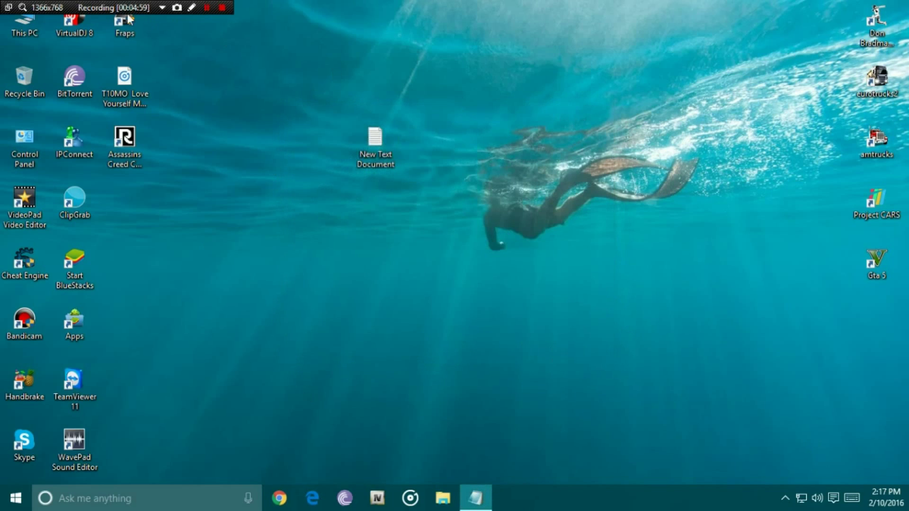
# Open the Assassins.Creed.Chronicles.Russia-RELOADED folder on the Games (E:) drive
pyautogui.doubleClick(24, 26)
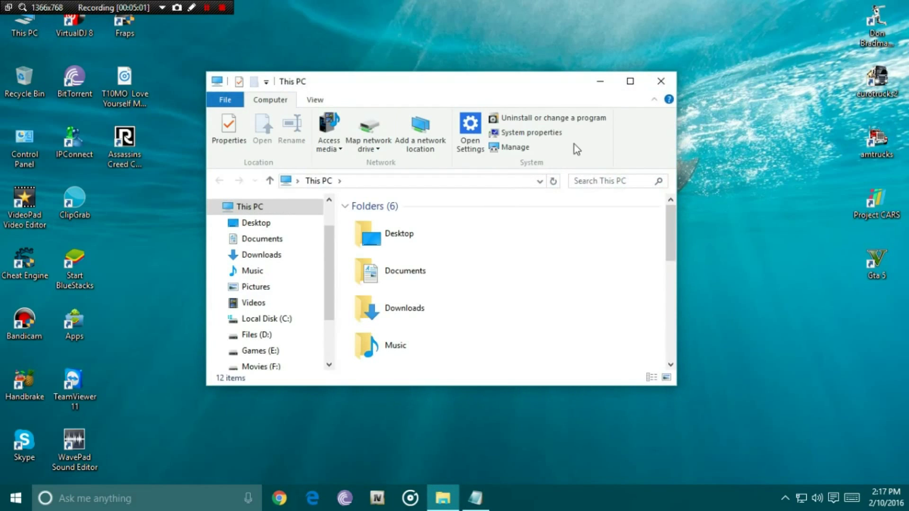
pyautogui.scroll(-5, 498, 266)
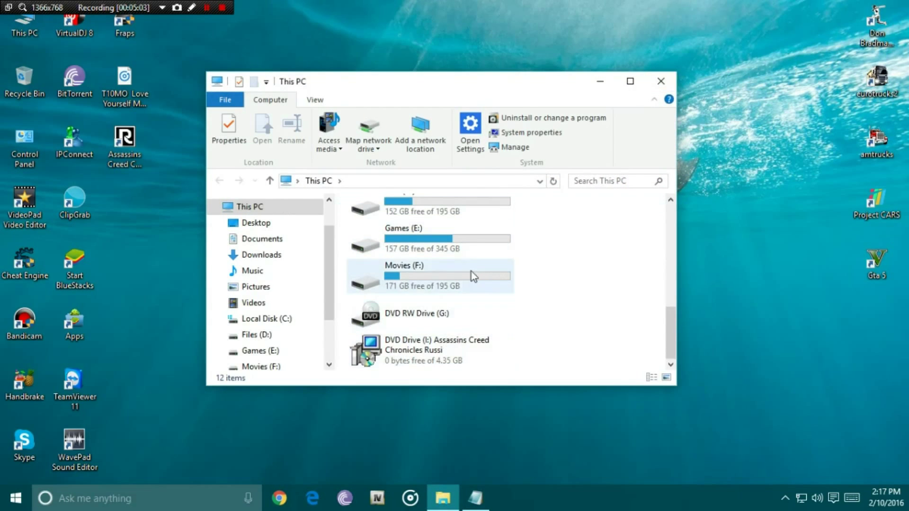
pyautogui.doubleClick(471, 251)
pyautogui.click(498, 237)
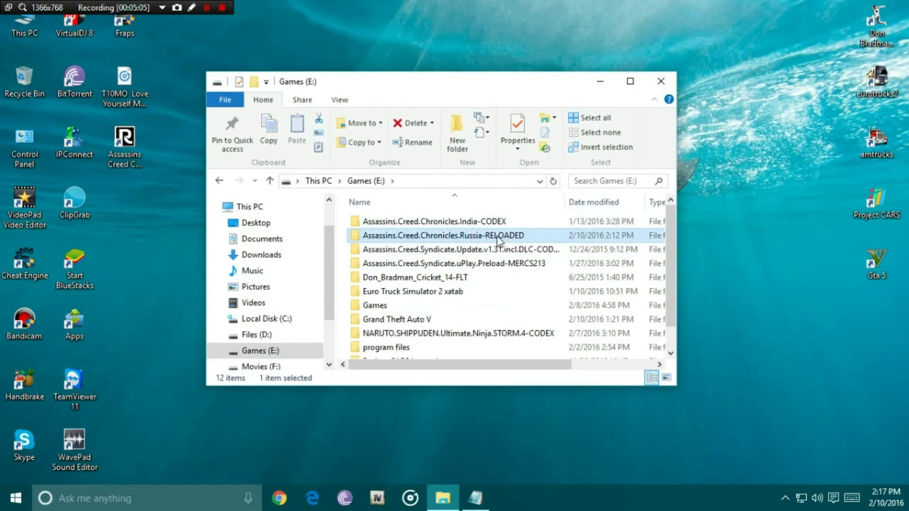
pyautogui.doubleClick(497, 236)
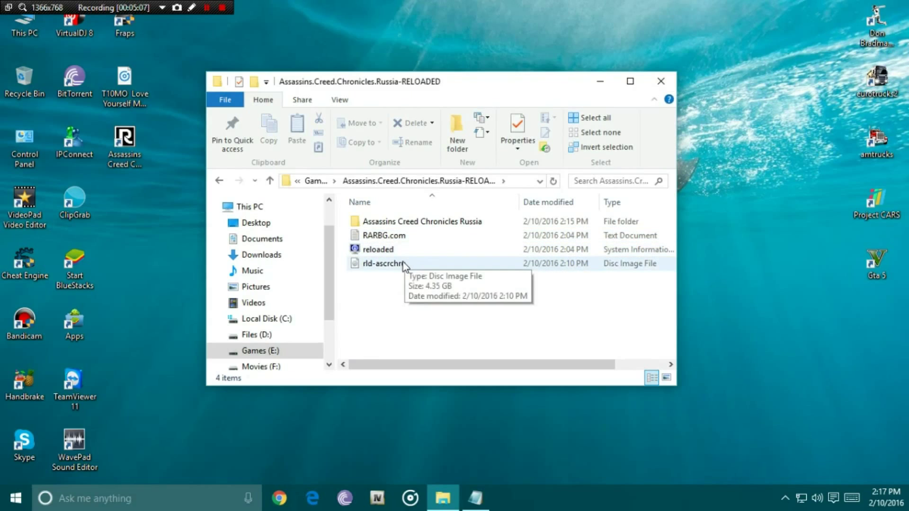
# Copy the Binaries folder from the Crack folder on the mounted Assassins Creed Chronicles disc, DVD Drive (I:)
pyautogui.scroll(-2, 311, 322)
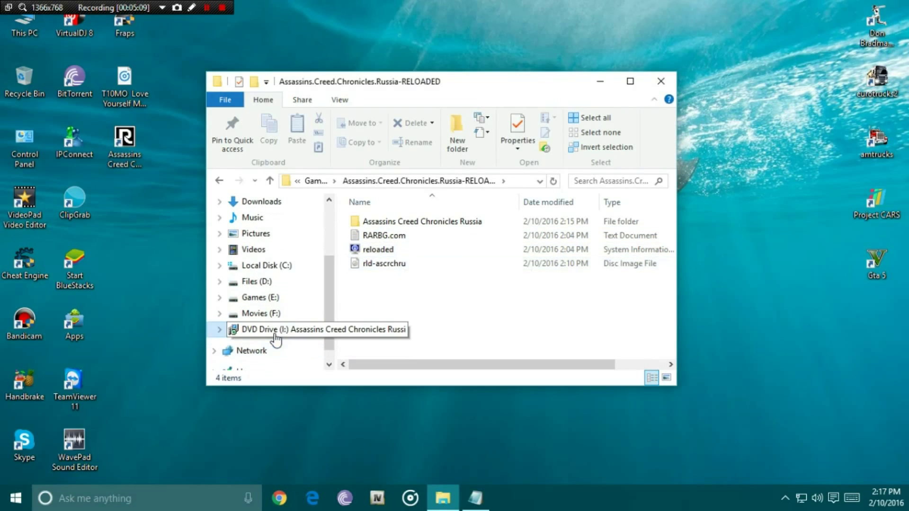
pyautogui.click(273, 313)
pyautogui.click(276, 330)
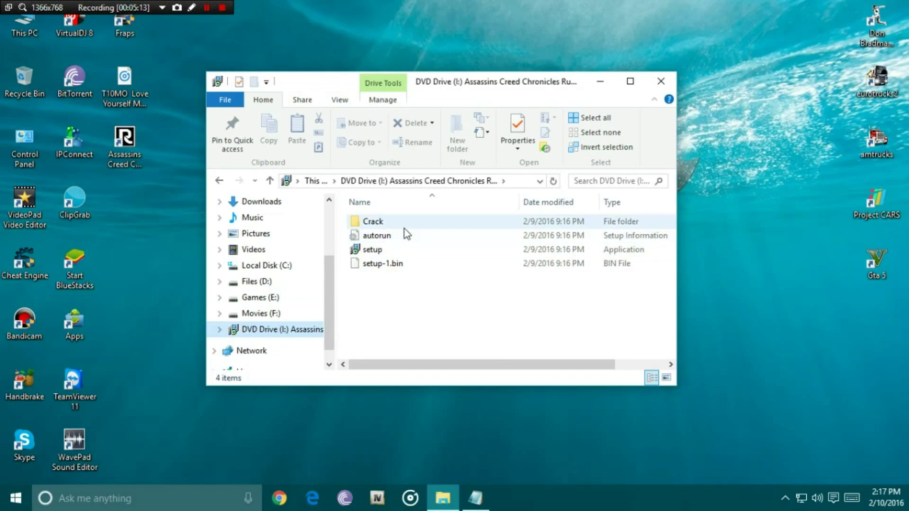
pyautogui.doubleClick(404, 226)
pyautogui.moveTo(413, 285); pyautogui.dragTo(441, 228)
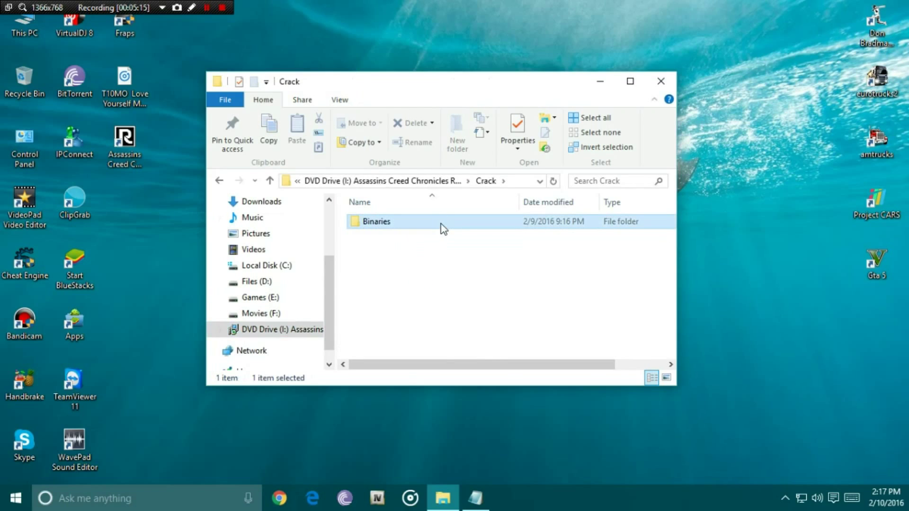
pyautogui.rightClick(444, 229)
pyautogui.click(473, 409)
# Open the installed Assassins Creed Chronicles Russia folder on Games (E:) and snap its window to the right half of the screen
pyautogui.click(260, 298)
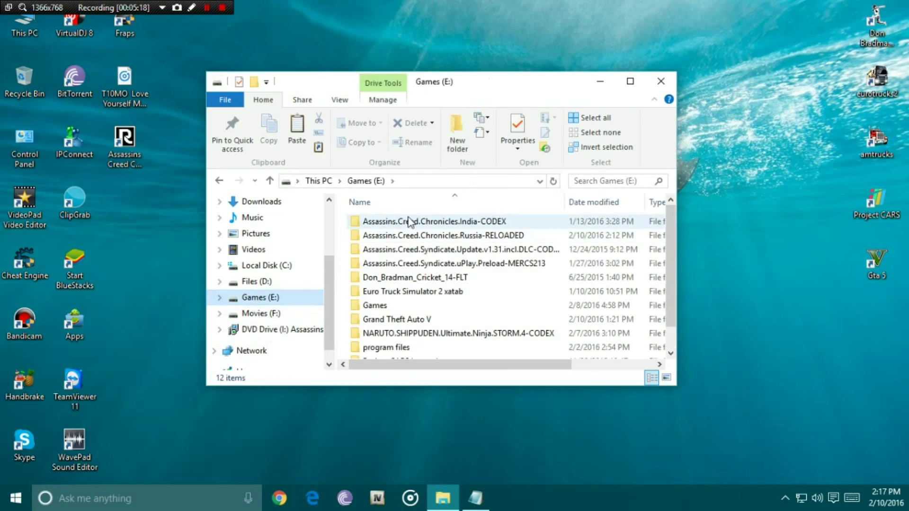
pyautogui.doubleClick(450, 232)
pyautogui.doubleClick(451, 225)
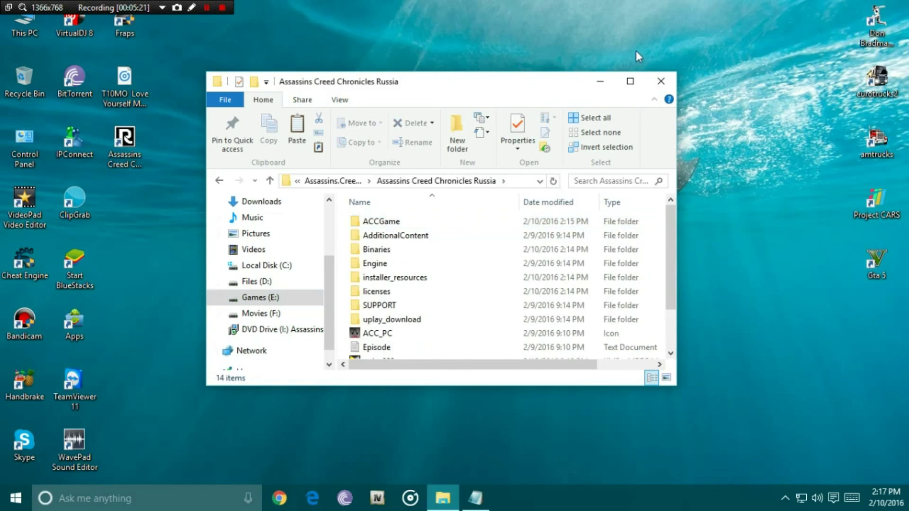
pyautogui.press('super+Right')
pyautogui.click(283, 396)
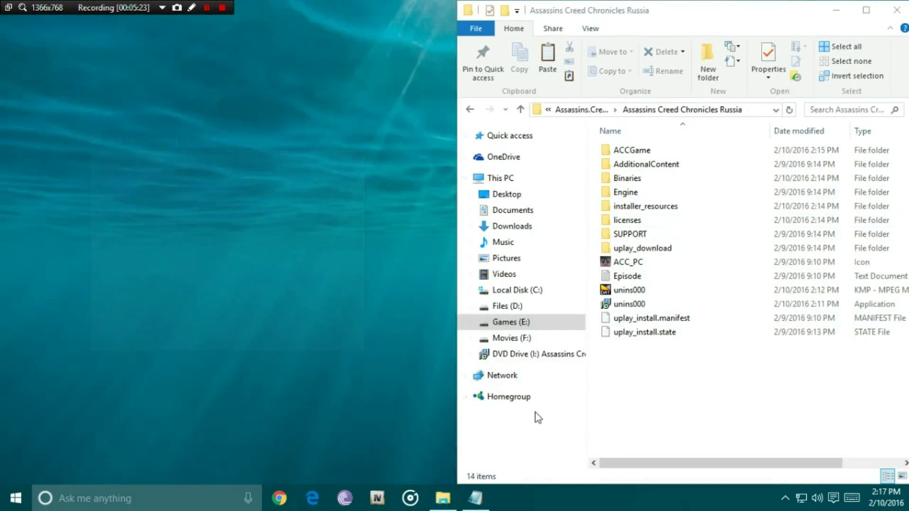
# Paste the copied Binaries folder into the game folder, replacing the existing uplay_r1_loader.dll, and close the folder window
pyautogui.rightClick(674, 411)
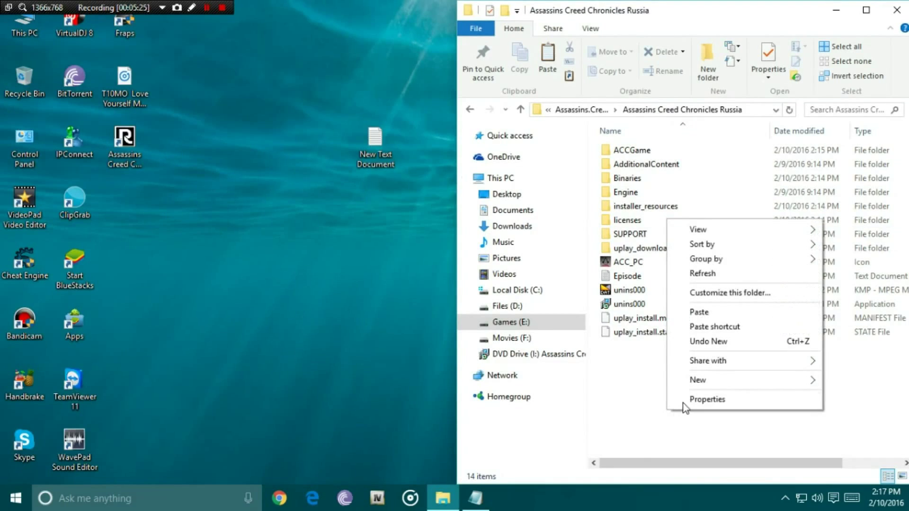
pyautogui.click(723, 314)
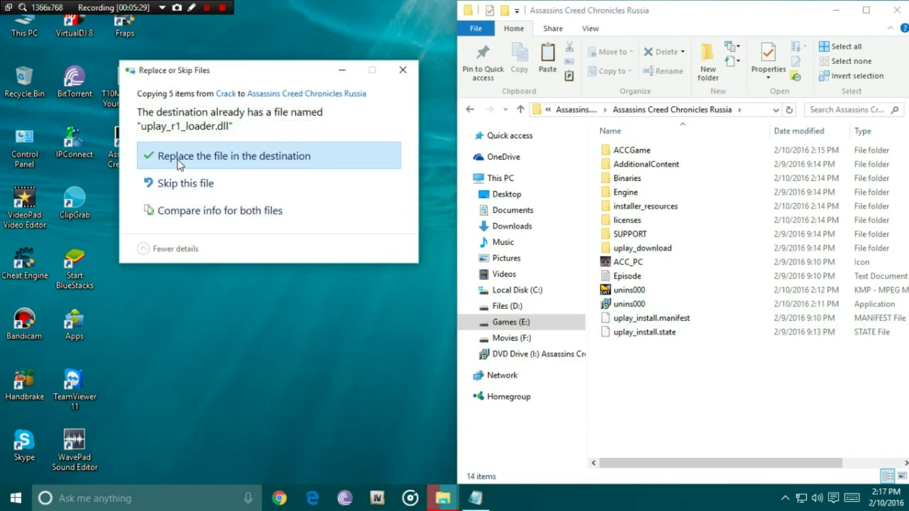
pyautogui.click(179, 163)
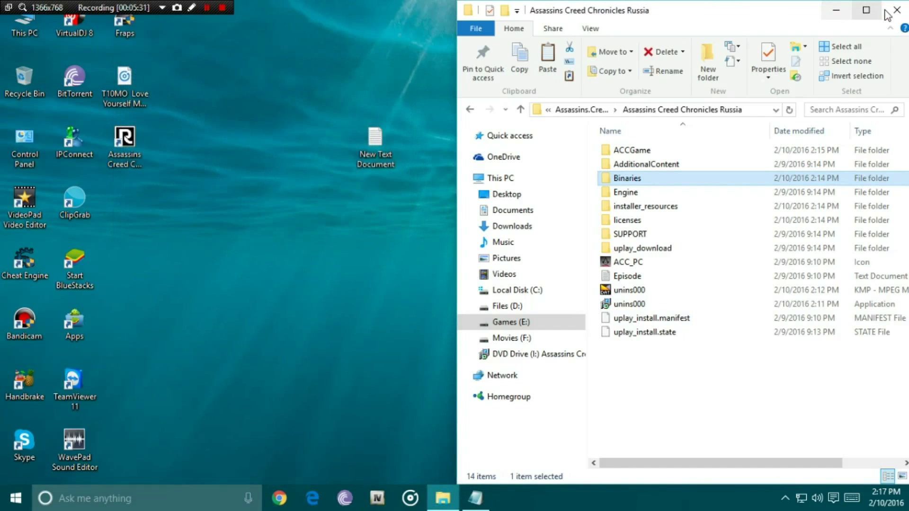
pyautogui.click(887, 14)
# Add the line "lst prt ws cpying d crck fr d gme..lets run it den.." to the Notepad note after a blank line and minimize it
pyautogui.click(483, 500)
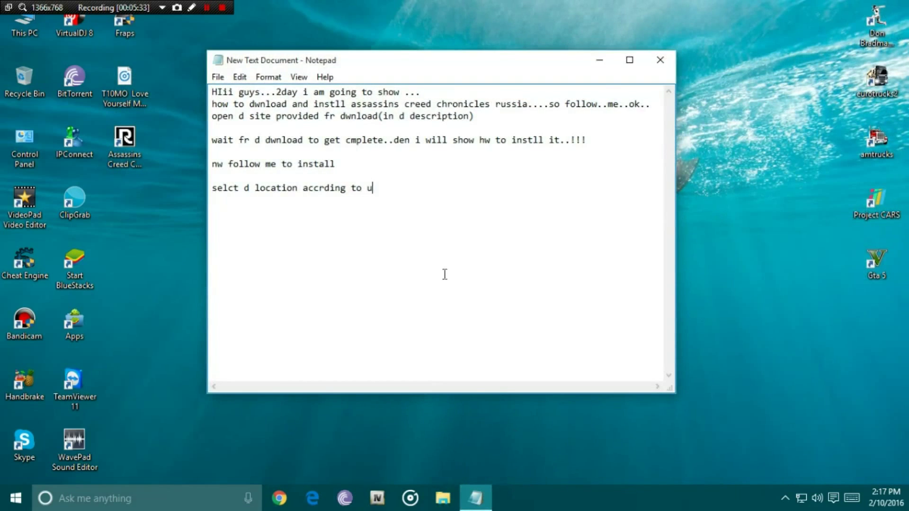
pyautogui.press('Return')
pyautogui.press('Return')
pyautogui.write('1st prt ws cpying ')
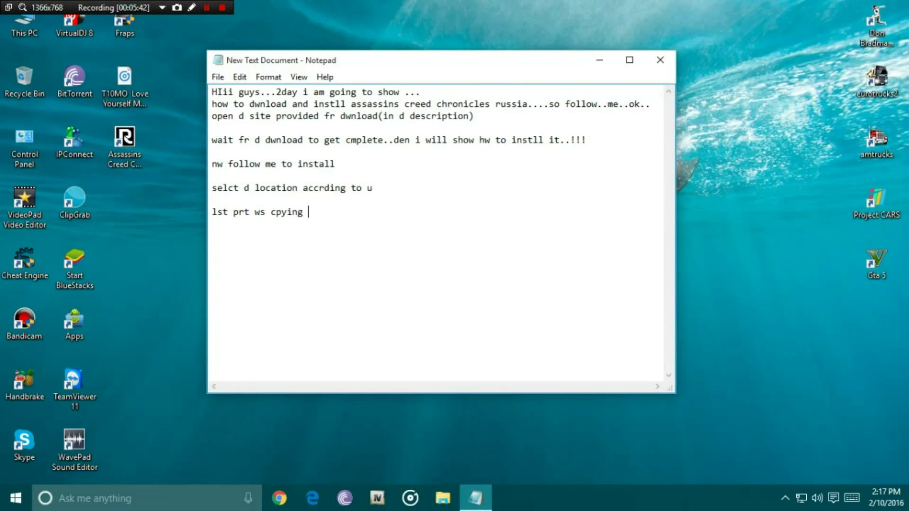
pyautogui.write('d crck fr d gme..')
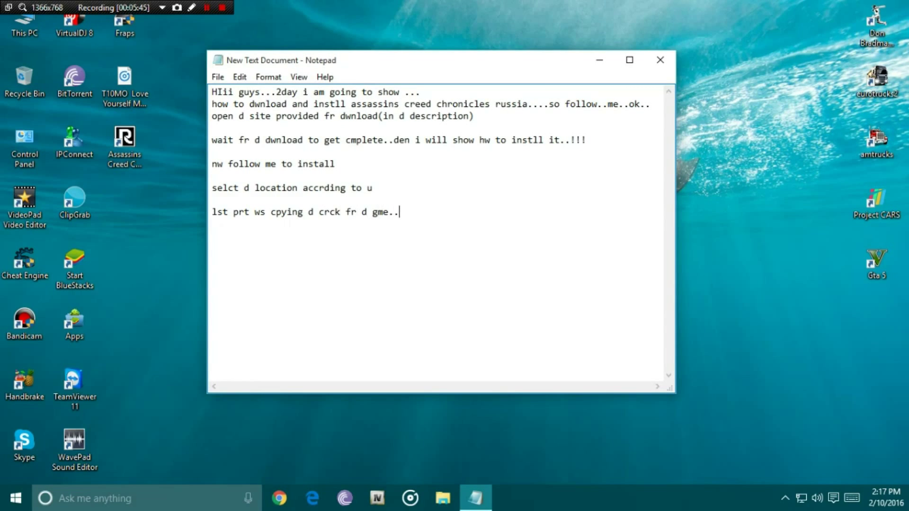
pyautogui.write('lets run it den..')
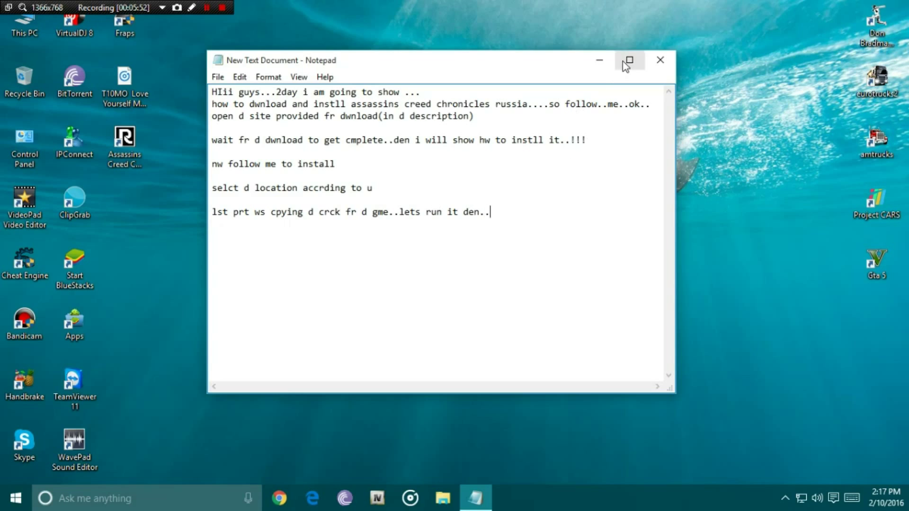
pyautogui.click(600, 59)
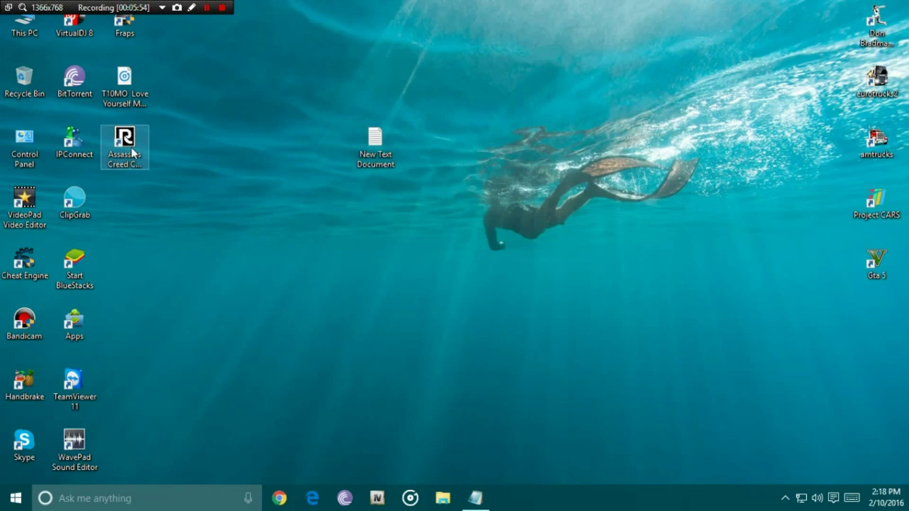
# Try to launch the game from its desktop shortcut, then restore the Notepad note and move it lower on the desktop
pyautogui.doubleClick(132, 149)
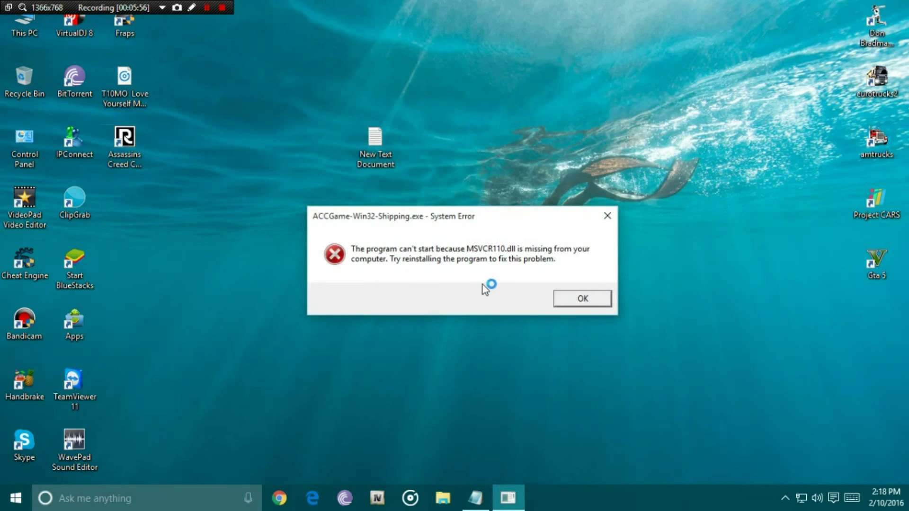
pyautogui.click(486, 504)
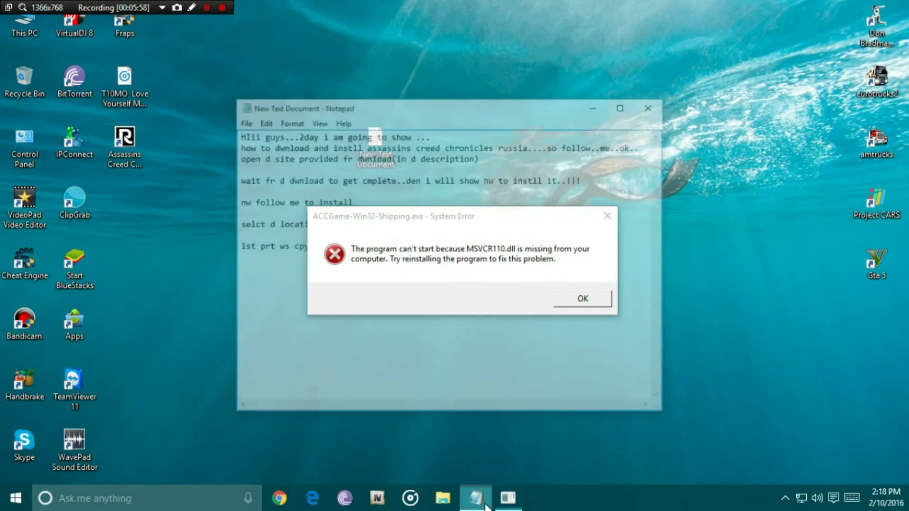
pyautogui.moveTo(453, 71); pyautogui.dragTo(606, 216)
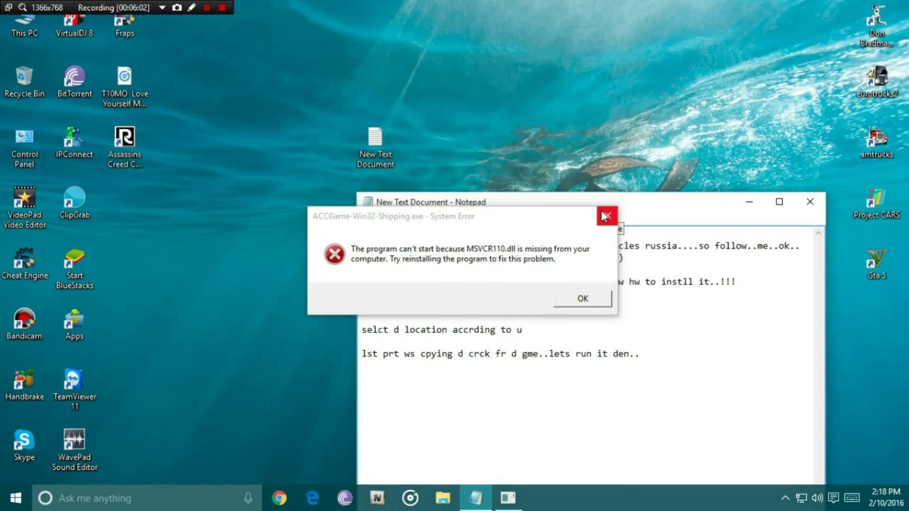
# Add the line "oopss..dll file missing..den..follow me." to the Notepad note after a blank line
pyautogui.write('oopss..all f')
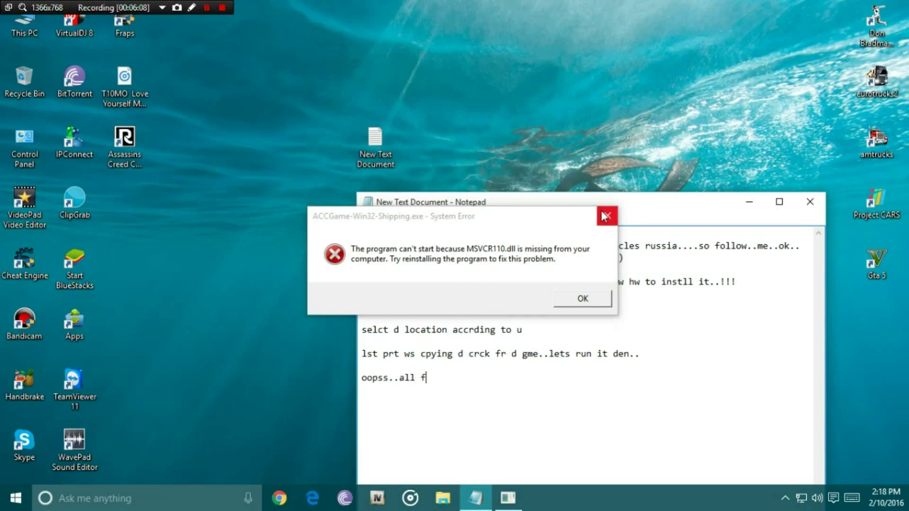
pyautogui.write('ile missing..')
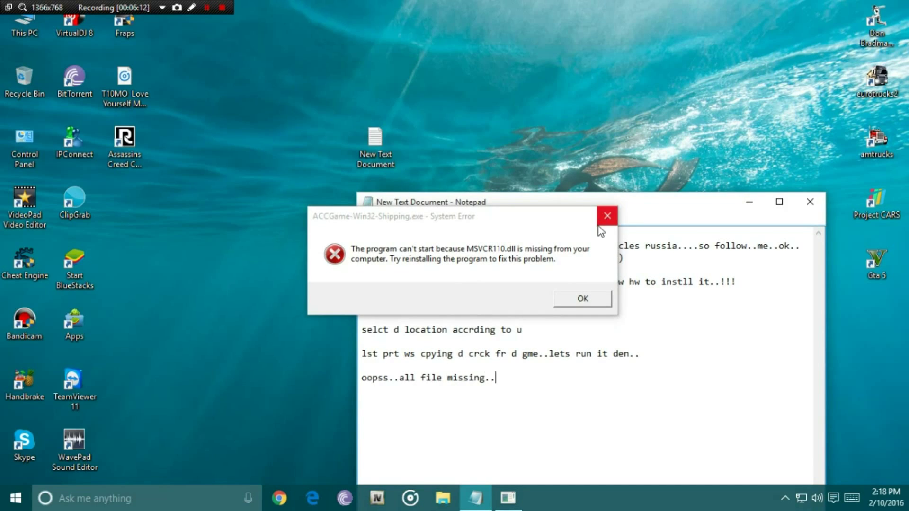
pyautogui.write('den..fol')
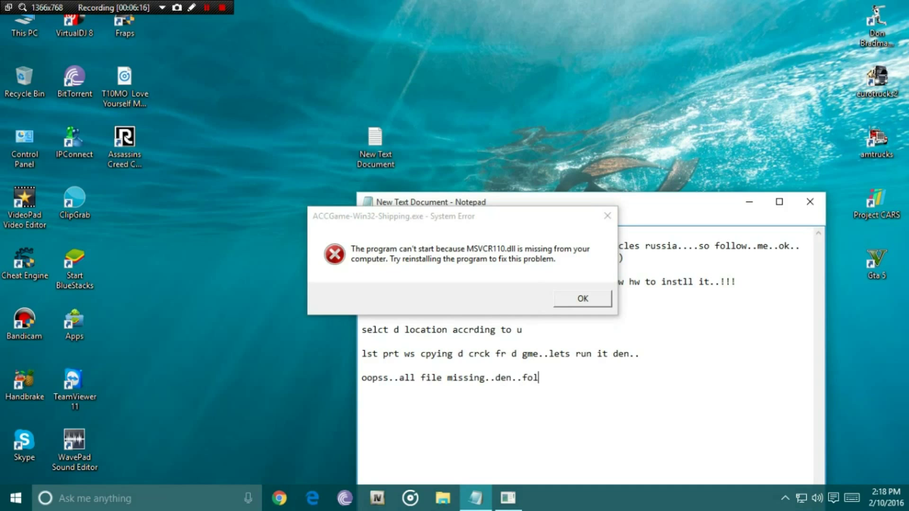
pyautogui.write('low me.')
pyautogui.click(407, 377)
pyautogui.press('BackSpace')
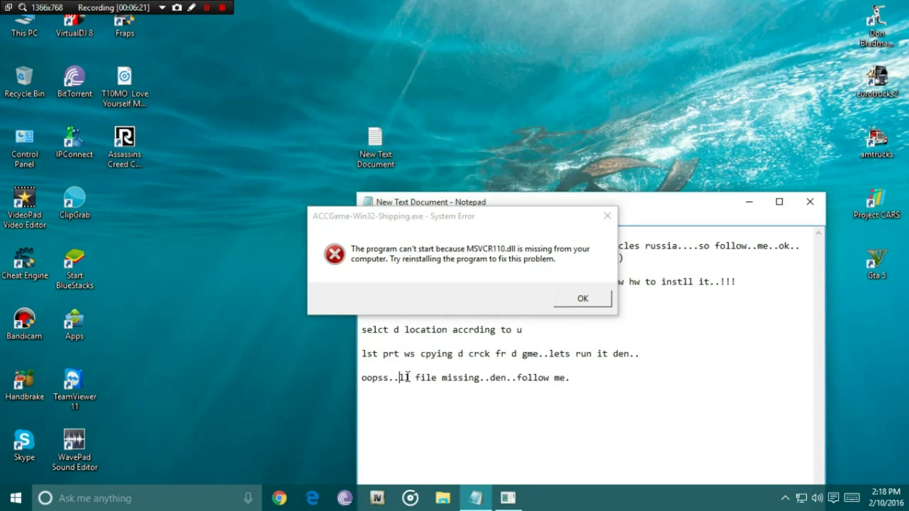
pyautogui.write('d')
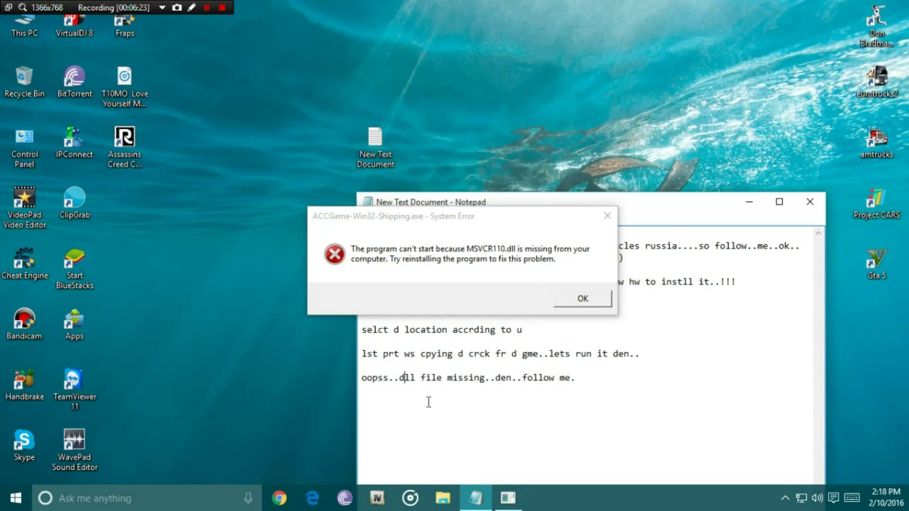
# Dismiss the game's system error and insert "2" before "dll file missing" in the note's last line
pyautogui.click(284, 500)
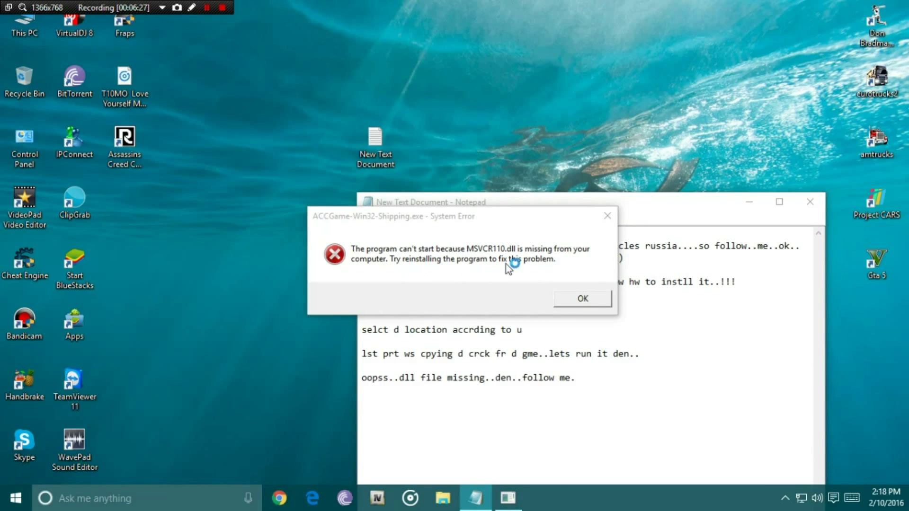
pyautogui.click(588, 299)
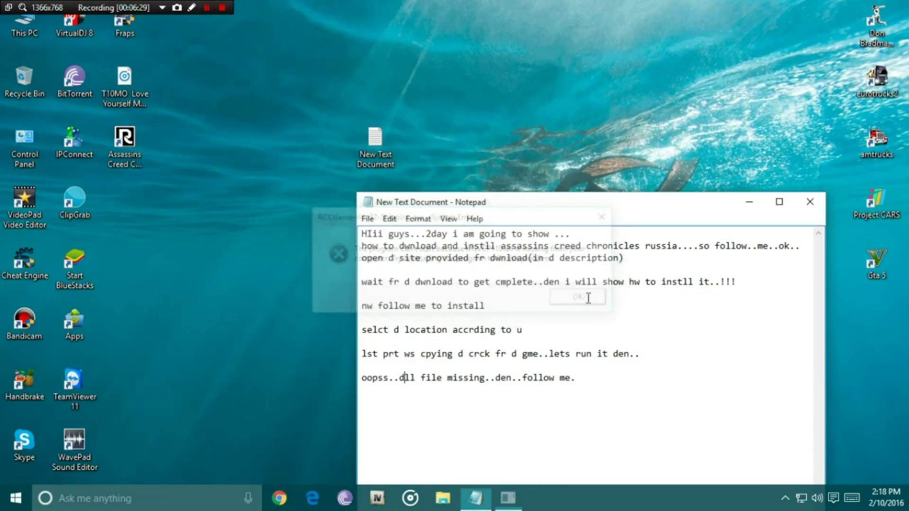
pyautogui.click(401, 371)
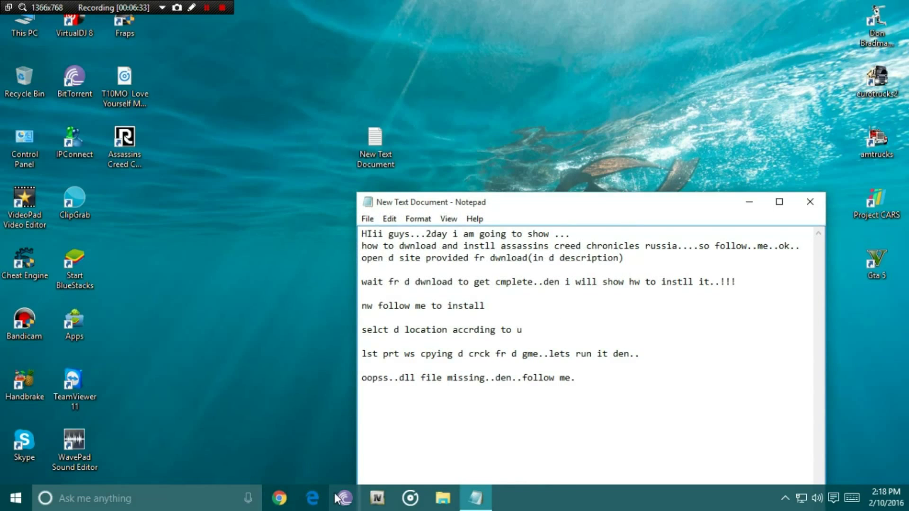
pyautogui.write('2')
pyautogui.click(343, 497)
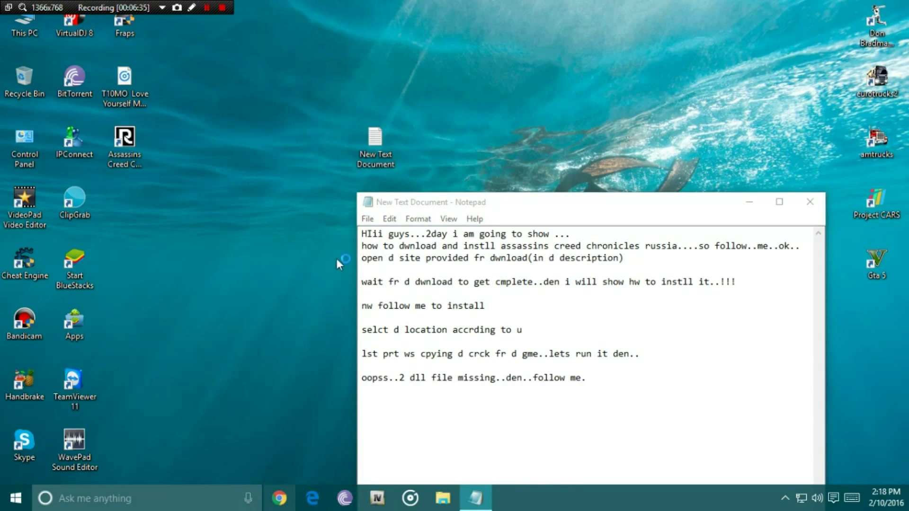
pyautogui.rightClick(403, 115)
pyautogui.click(469, 154)
pyautogui.click(207, 8)
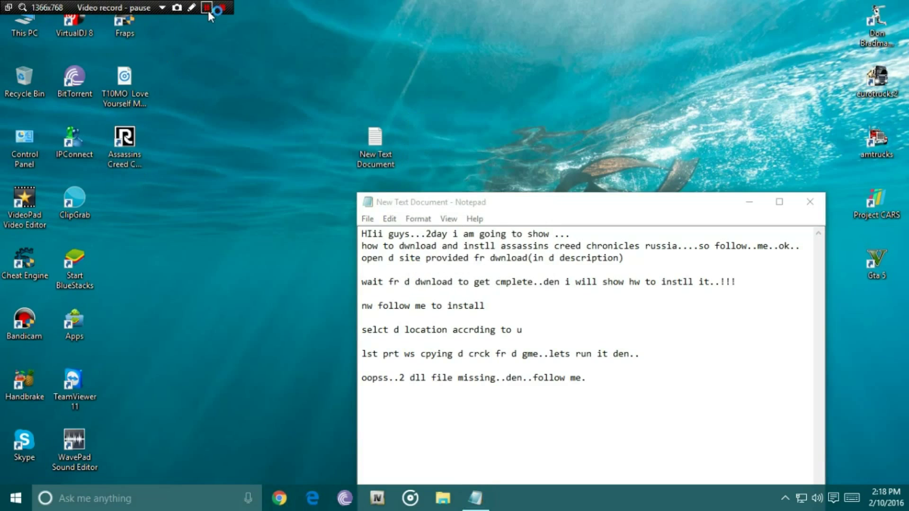